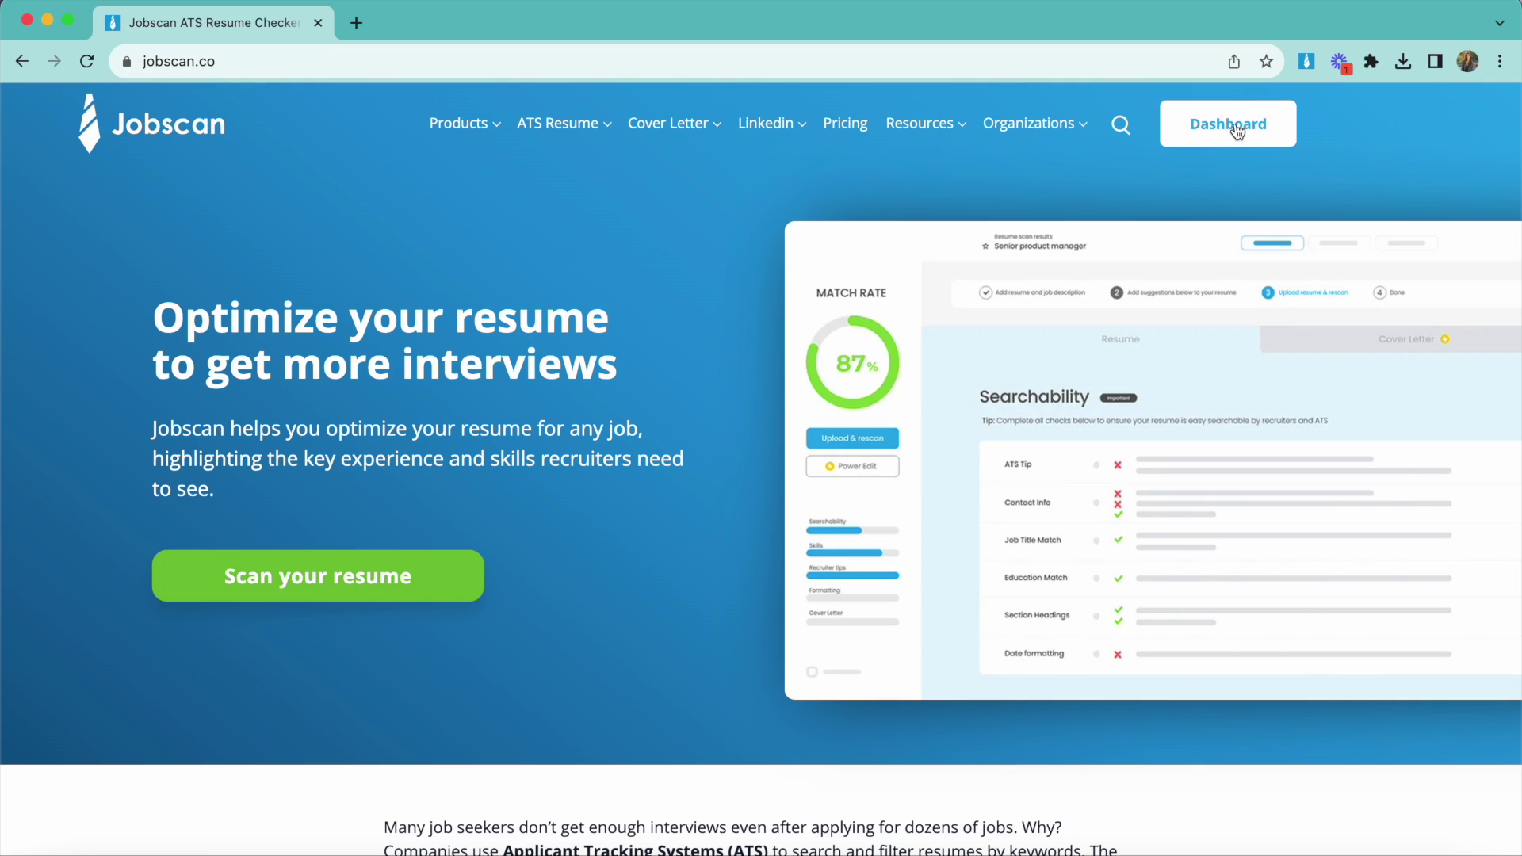
Go to the Jobscan account dashboard.
click(1236, 132)
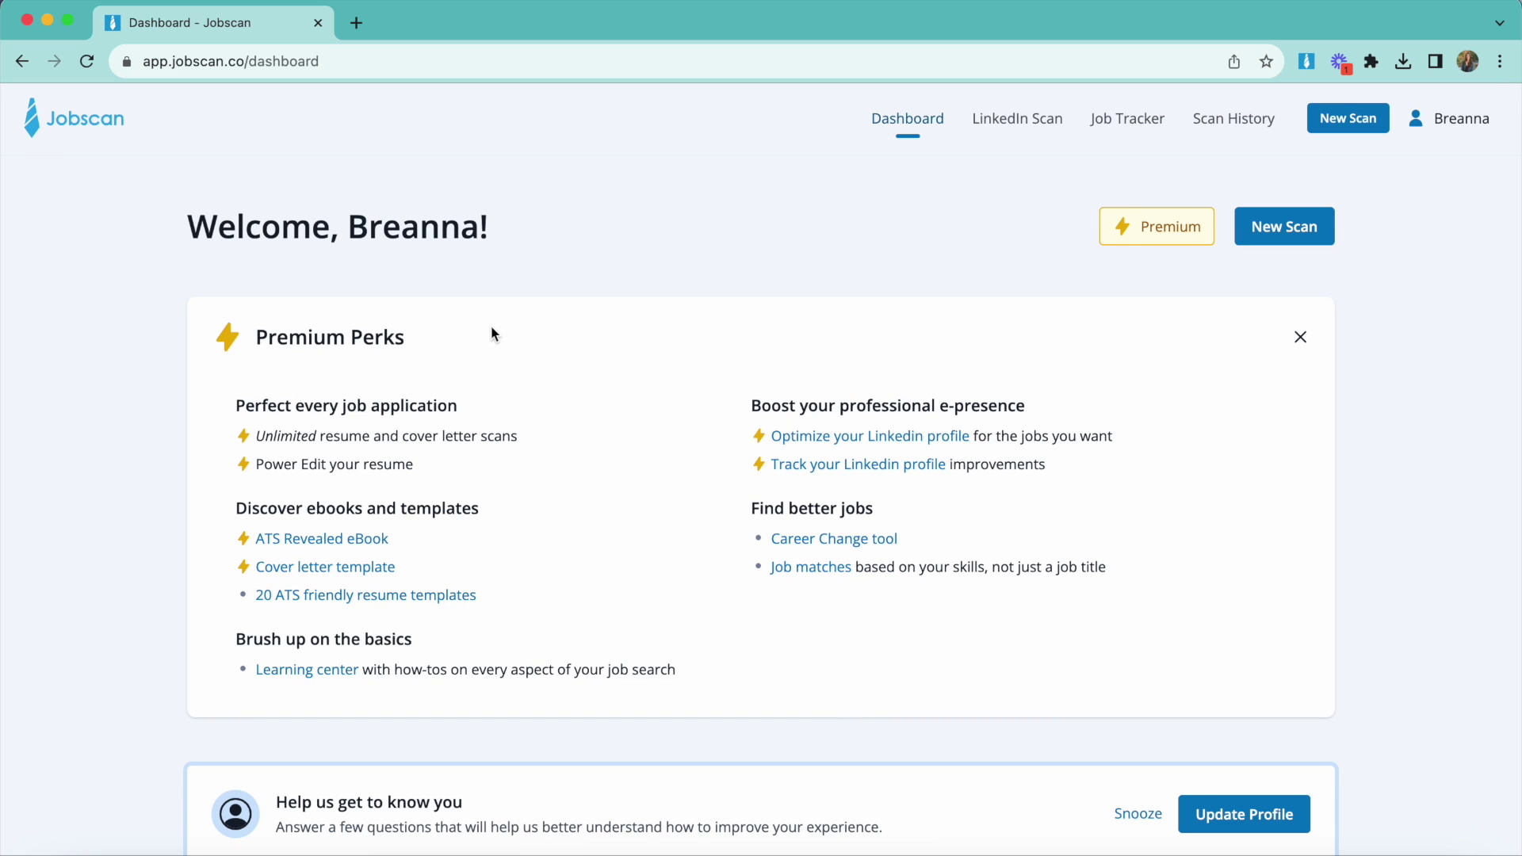
scroll(1472, 698, down, 4)
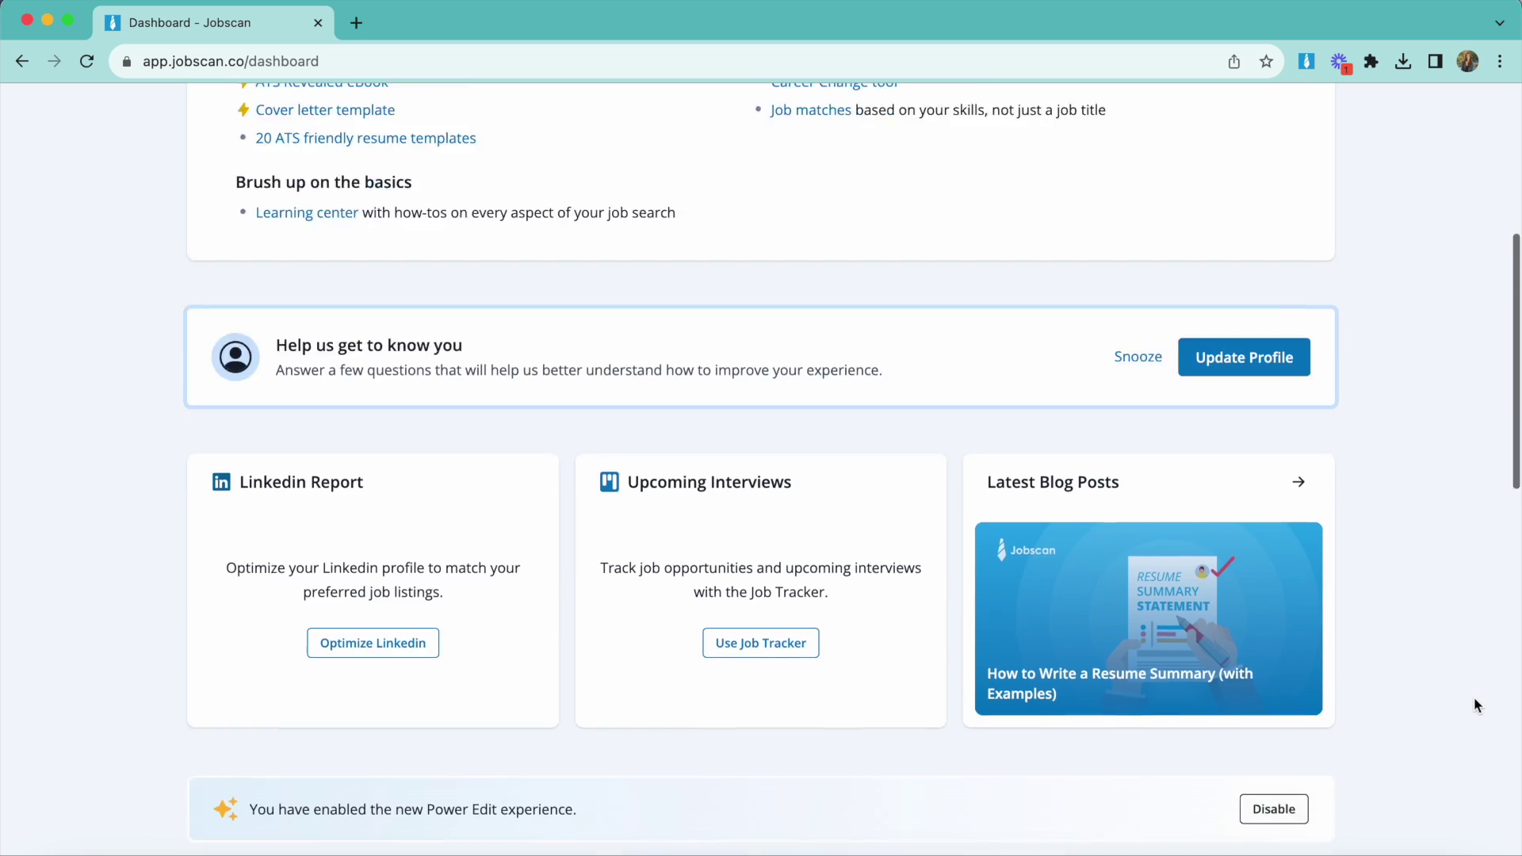
scroll(1473, 697, down, 3)
scroll(1473, 696, down, 2)
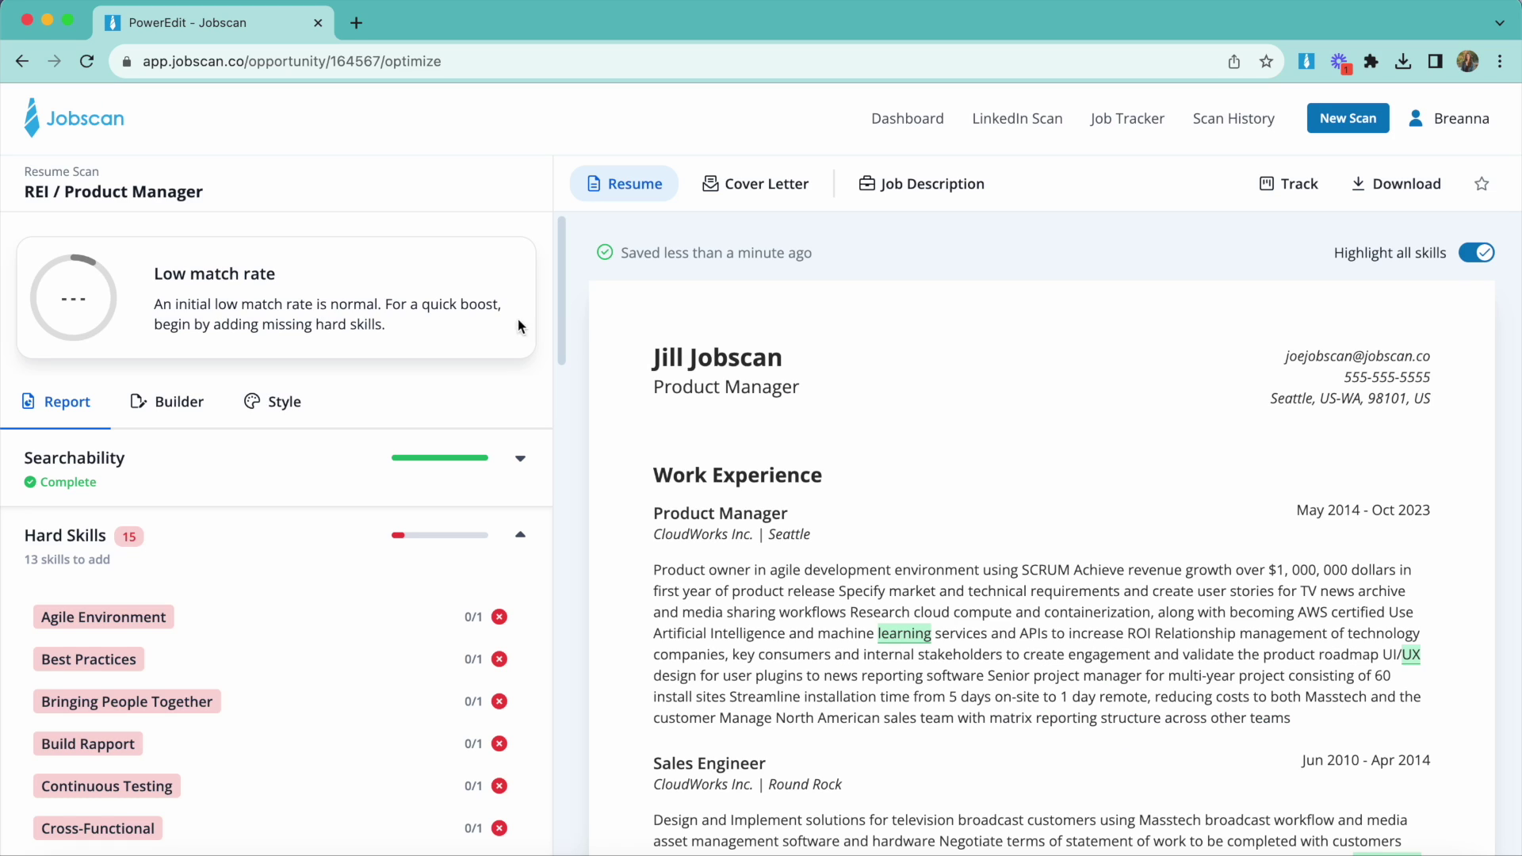
Apply a different layout template to the resume from the Builder's Style options.
click(208, 402)
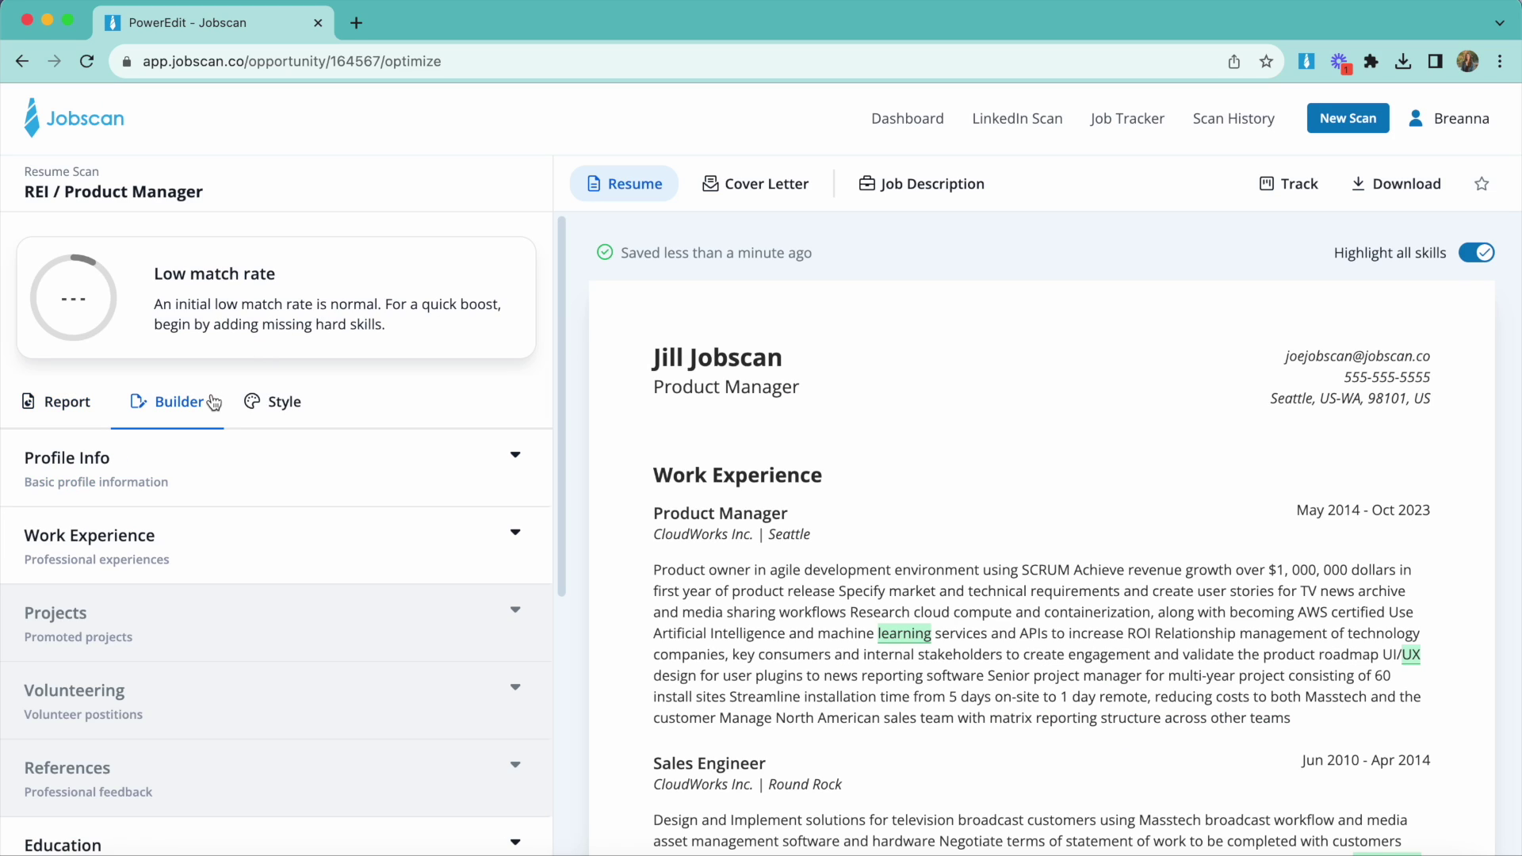
scroll(256, 464, down, 1)
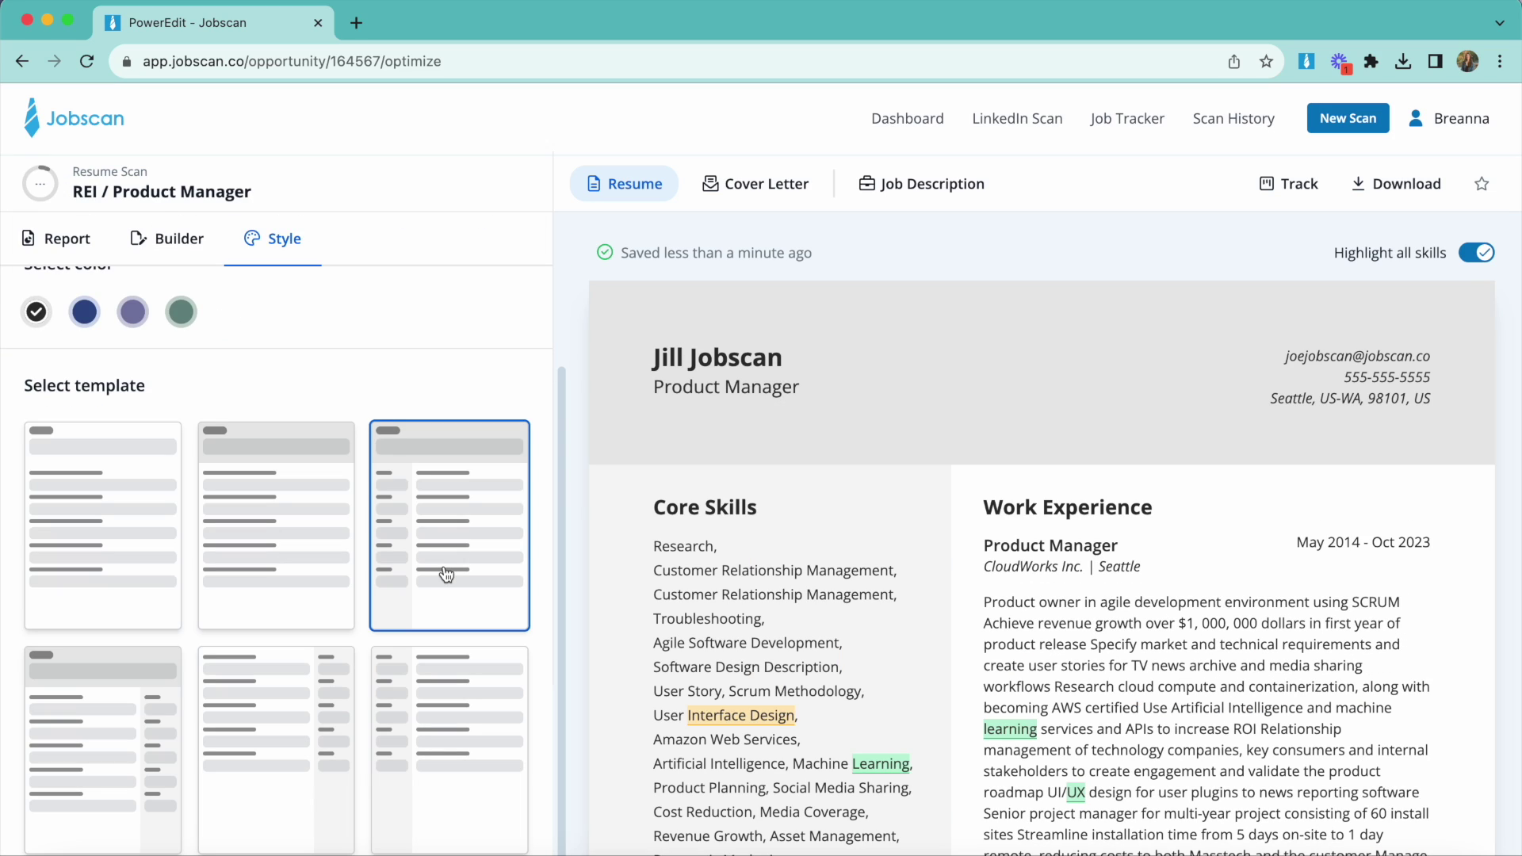
click(276, 549)
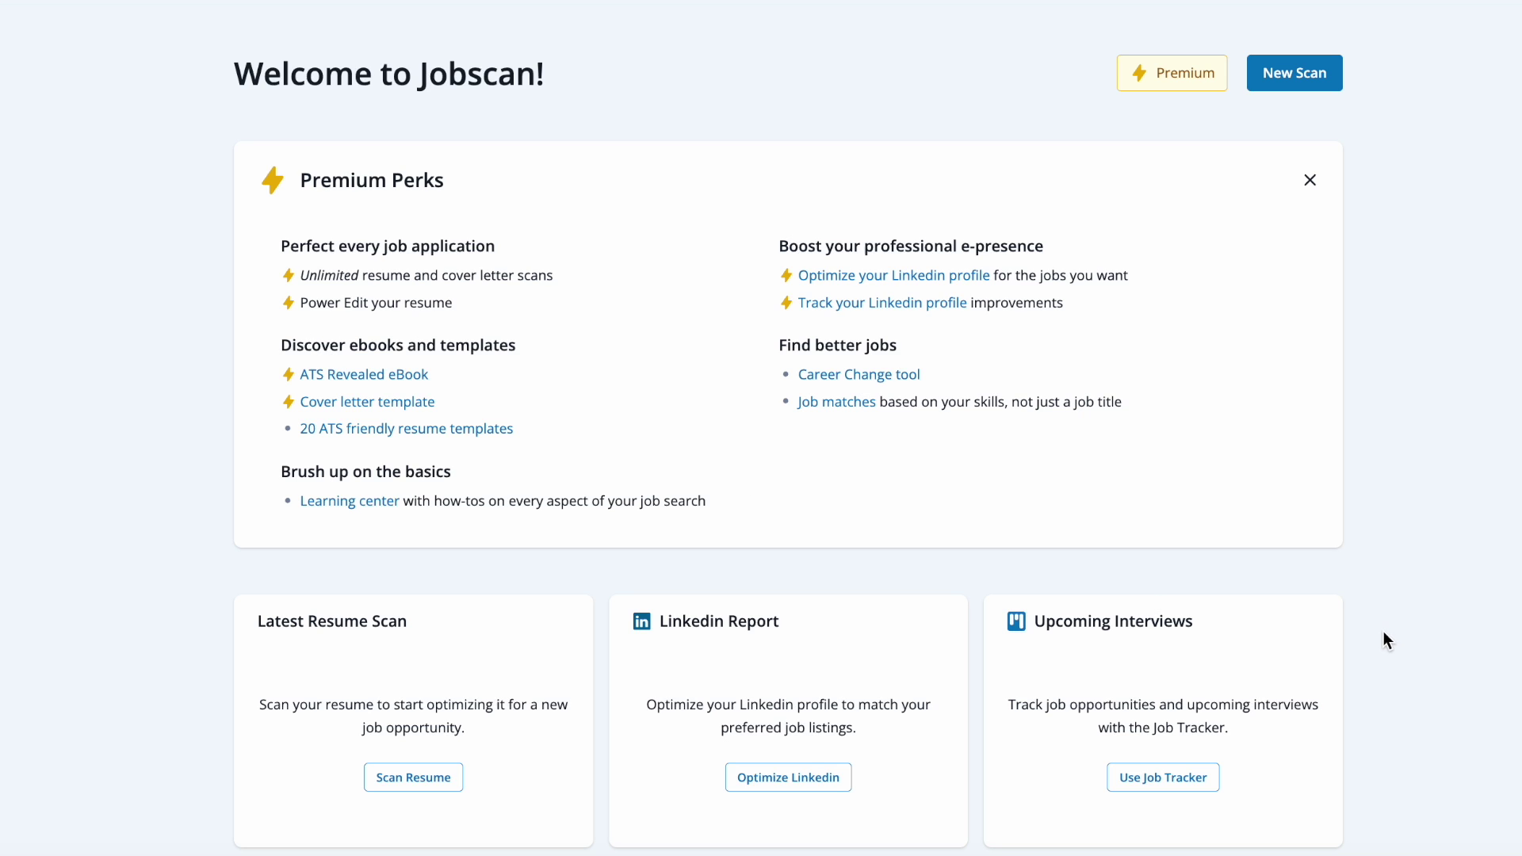
scroll(1383, 631, down, 3)
scroll(1383, 631, down, 3)
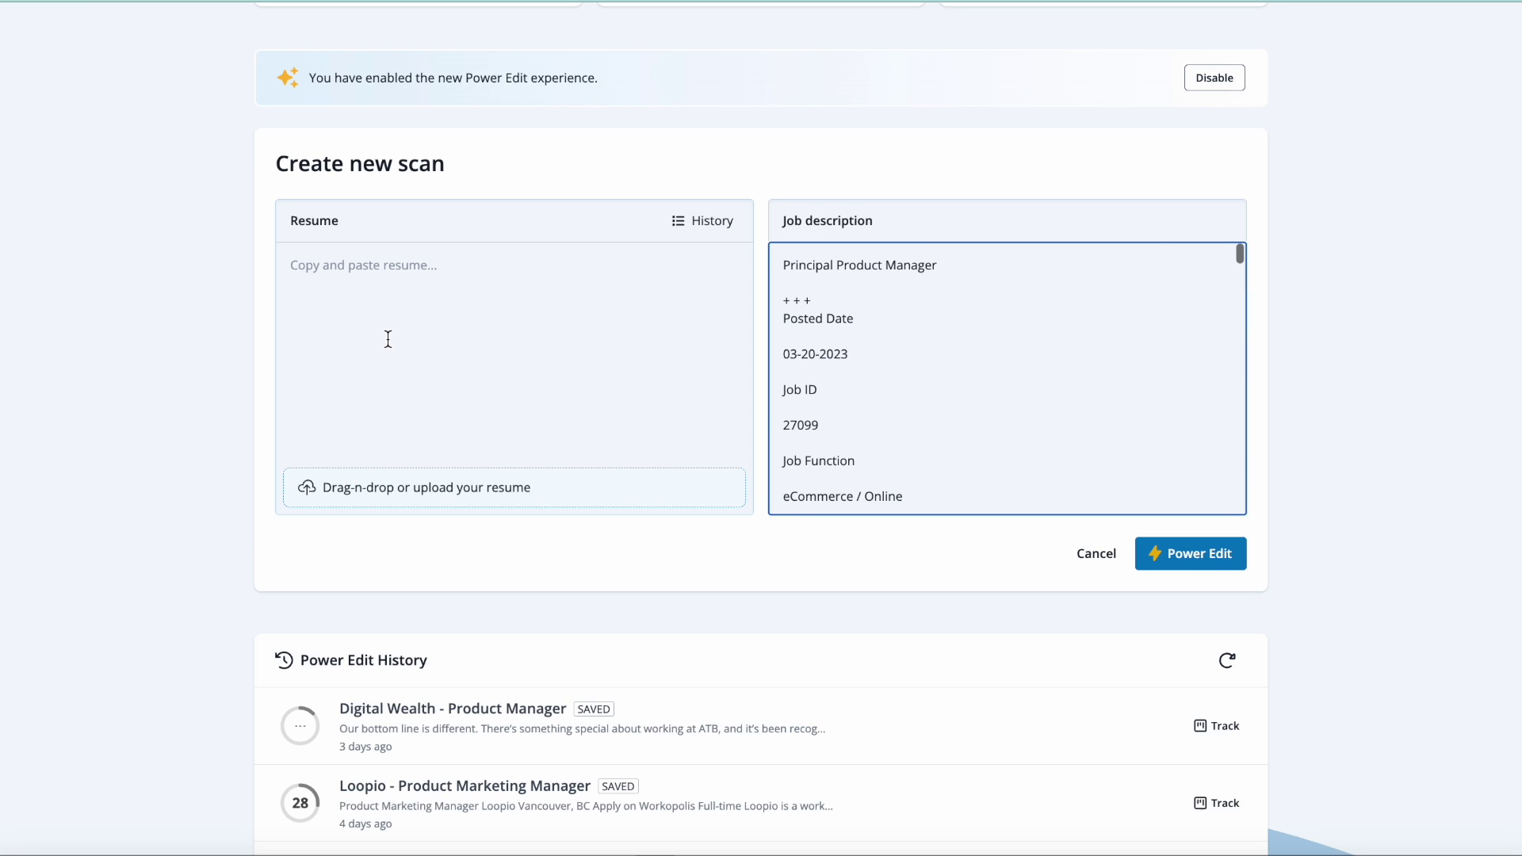
Paste Jill Jobscan's resume into the Resume box and start a Power Edit scan.
click(388, 341)
key(ctrl+v)
click(1189, 553)
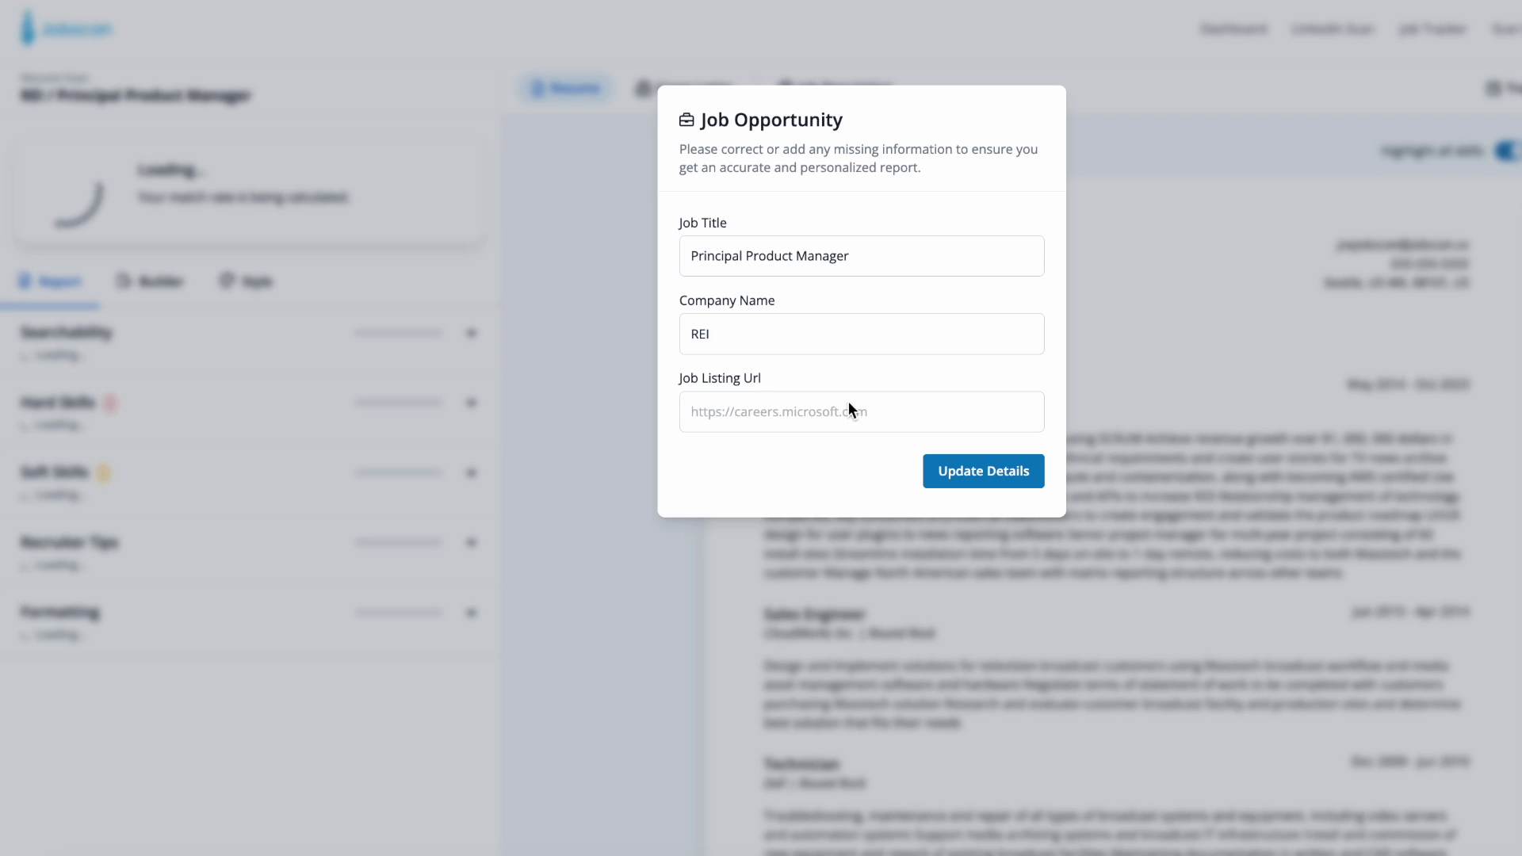
Confirm the job title and company, then add a Data Driven phrase to a job description.
click(980, 467)
scroll(520, 425, down, 2)
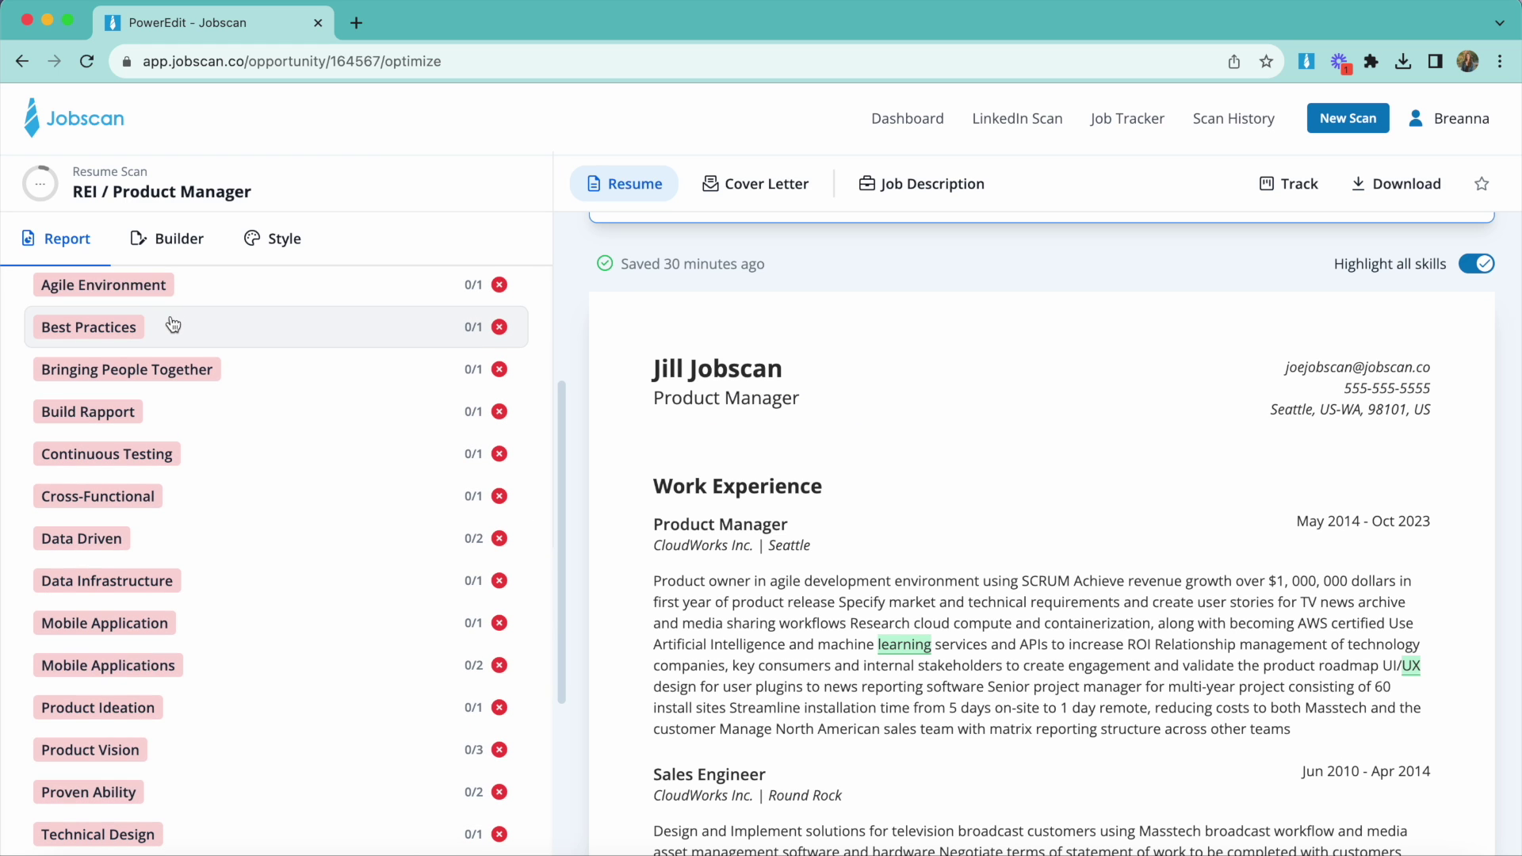
click(239, 535)
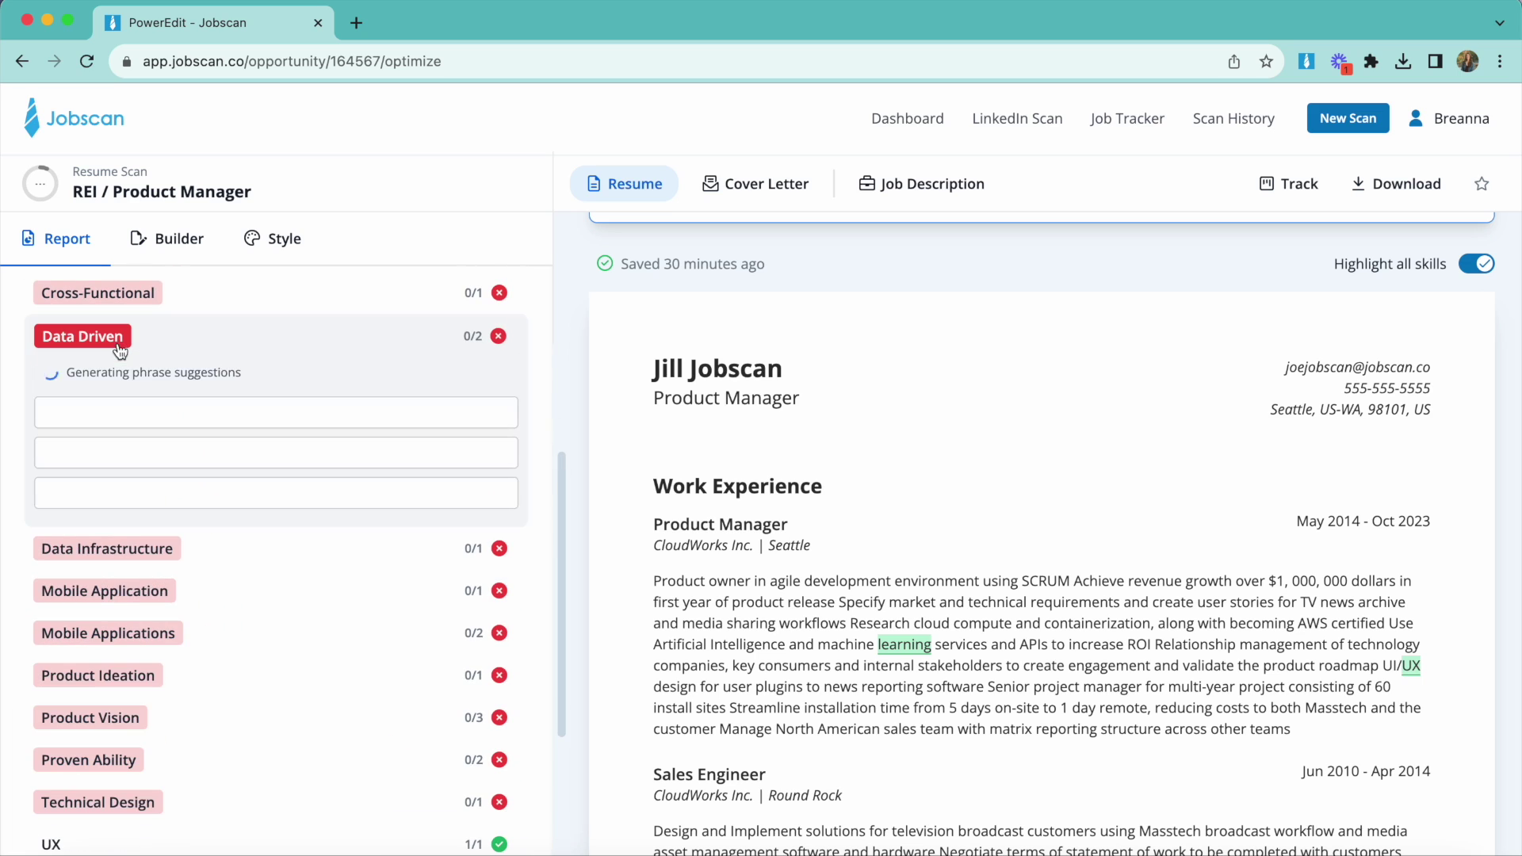
scroll(1010, 419, down, 3)
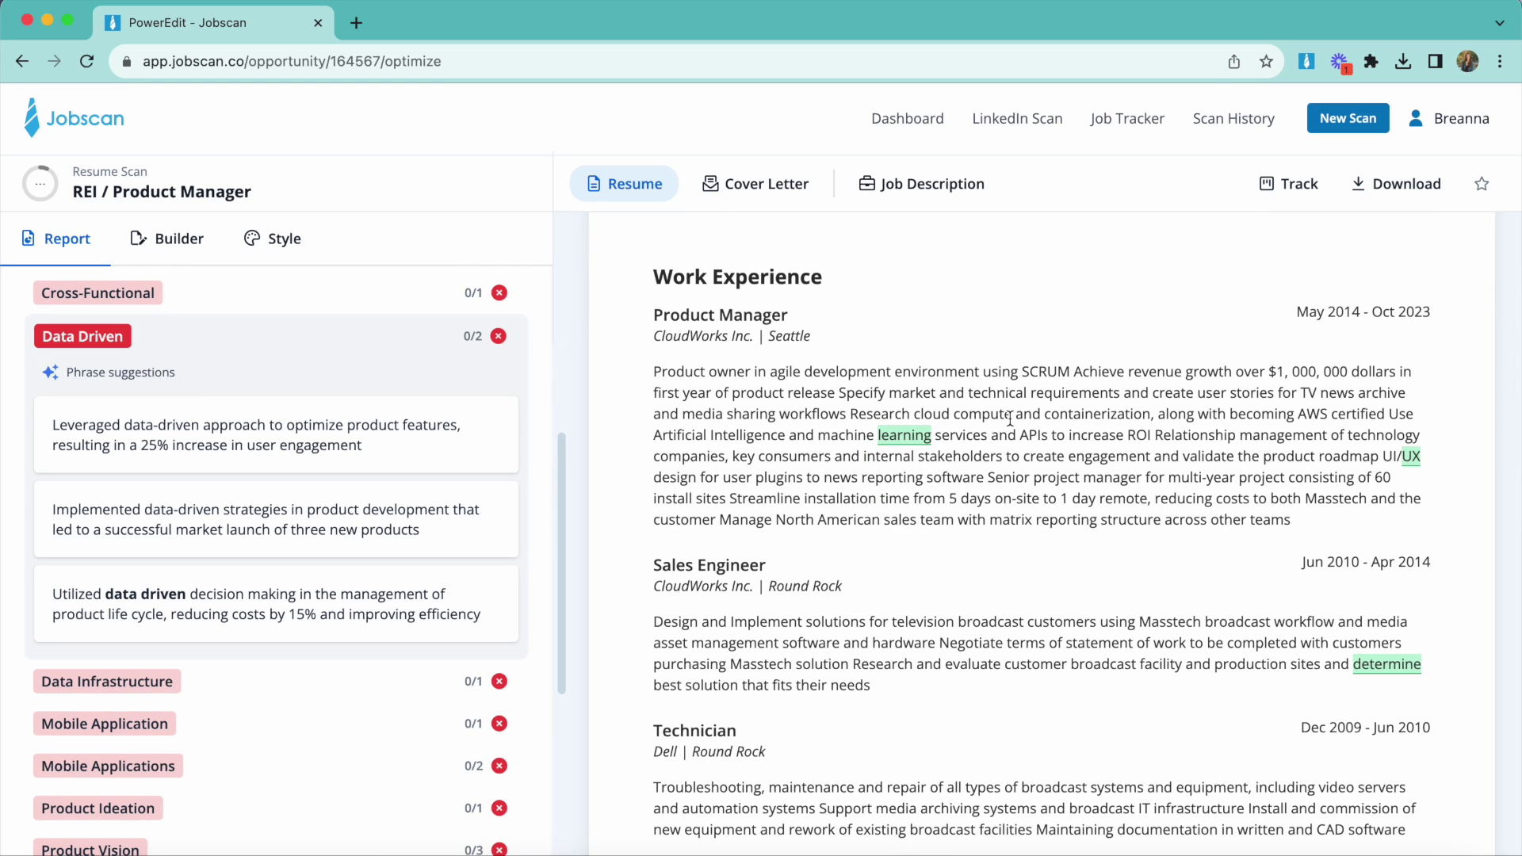
click(432, 462)
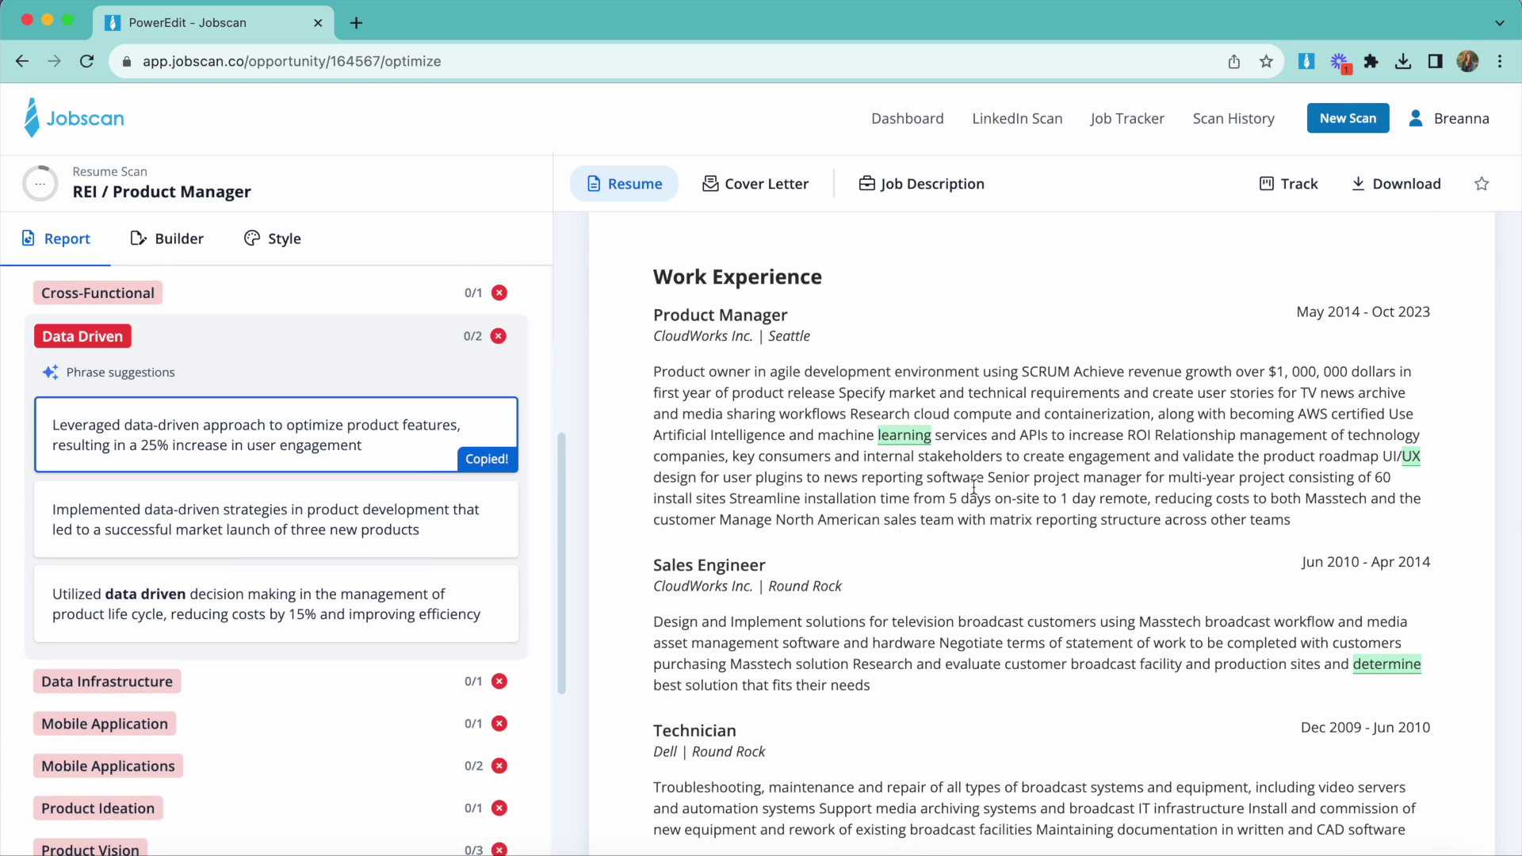
scroll(904, 558, down, 2)
click(904, 558)
key(ctrl+v)
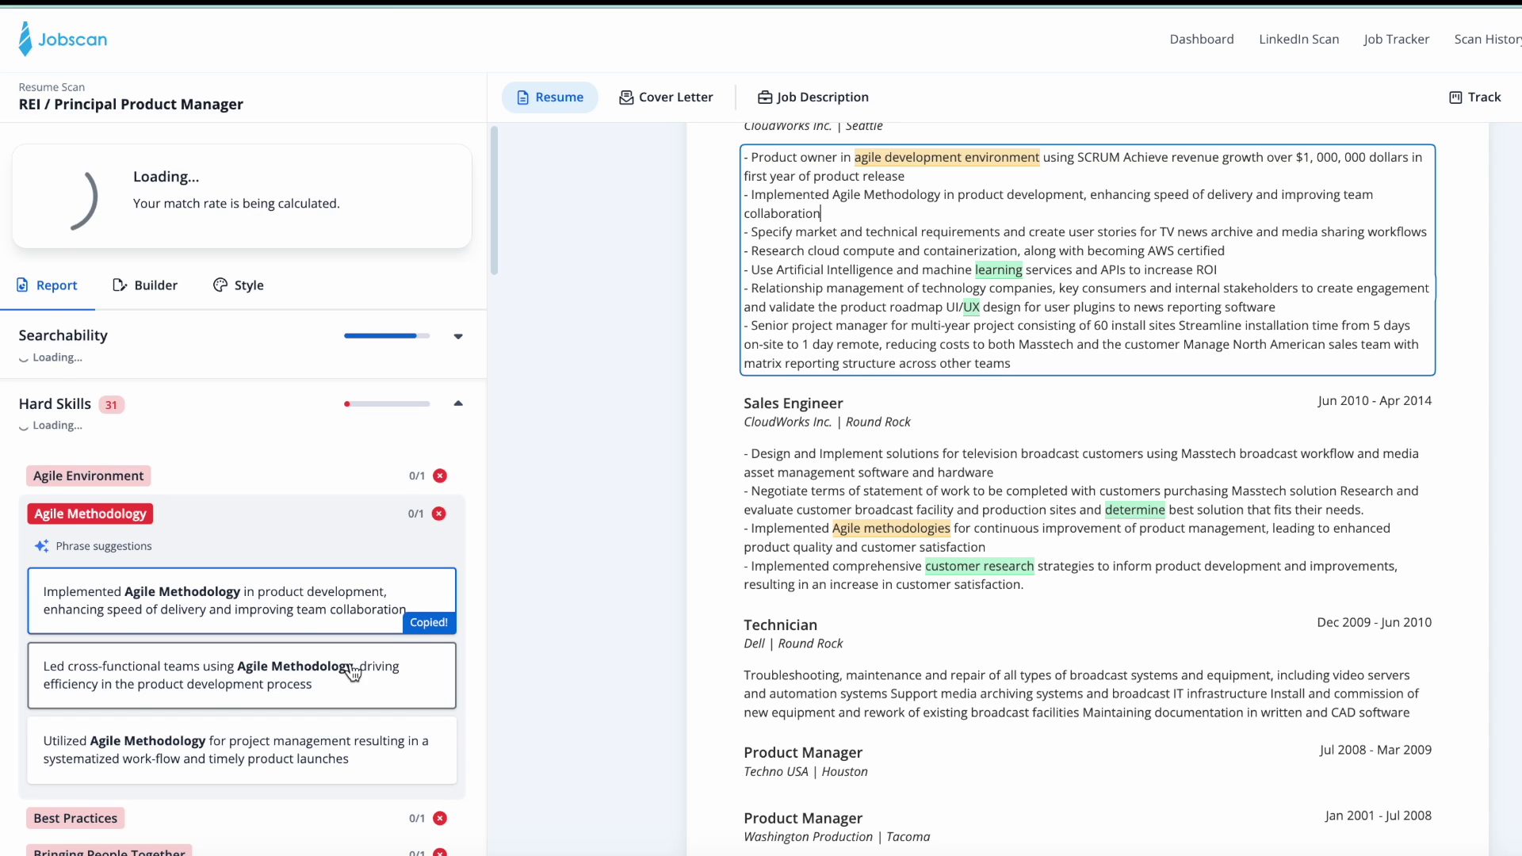
Add a Business Strategy phrase as a new line in the CloudWorks Product Manager description.
click(345, 633)
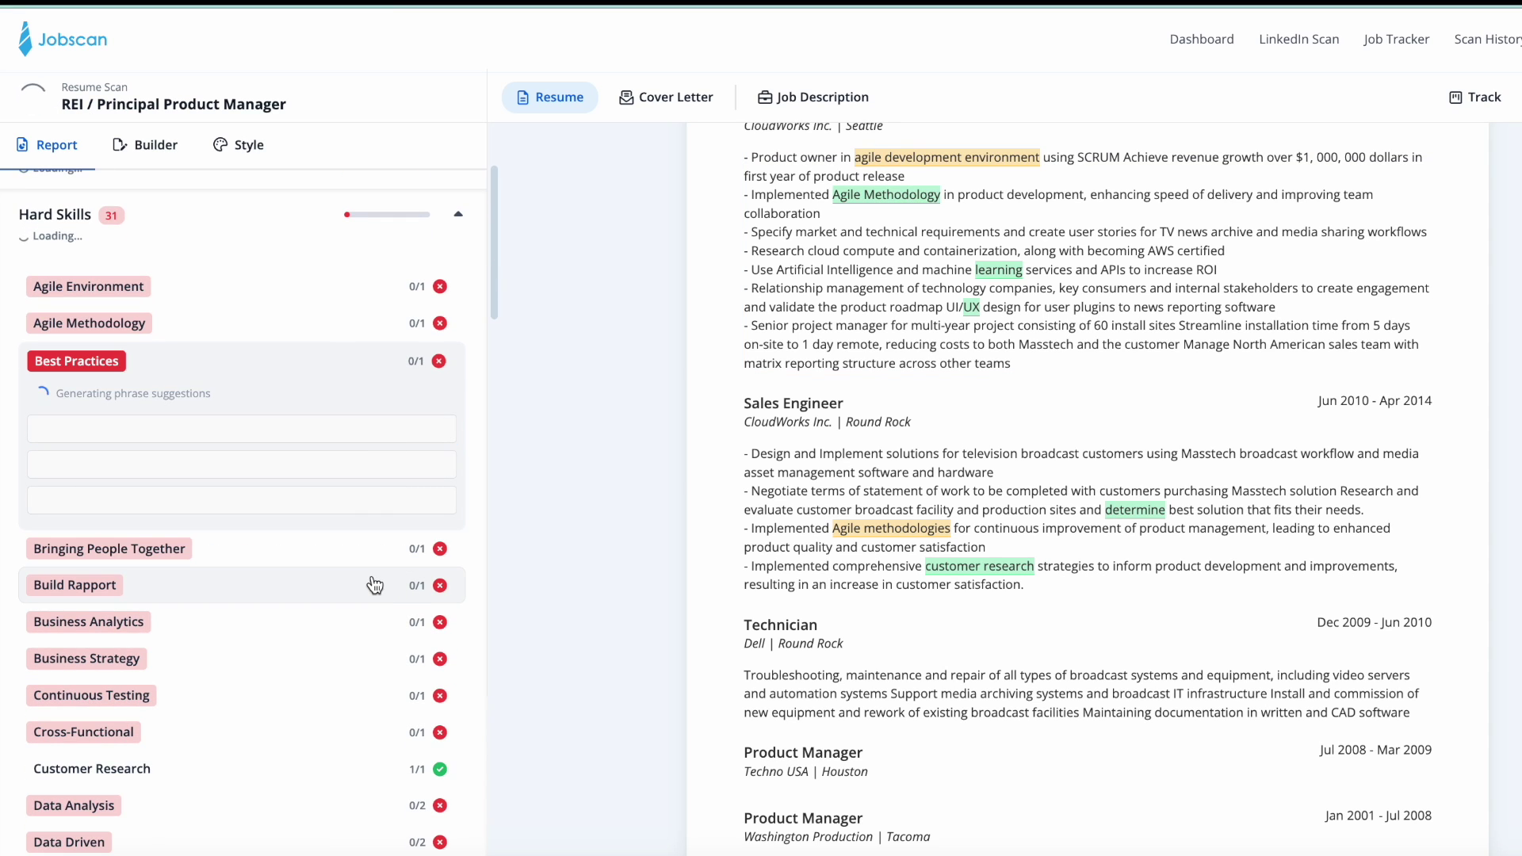
scroll(360, 631, down, 2)
click(371, 510)
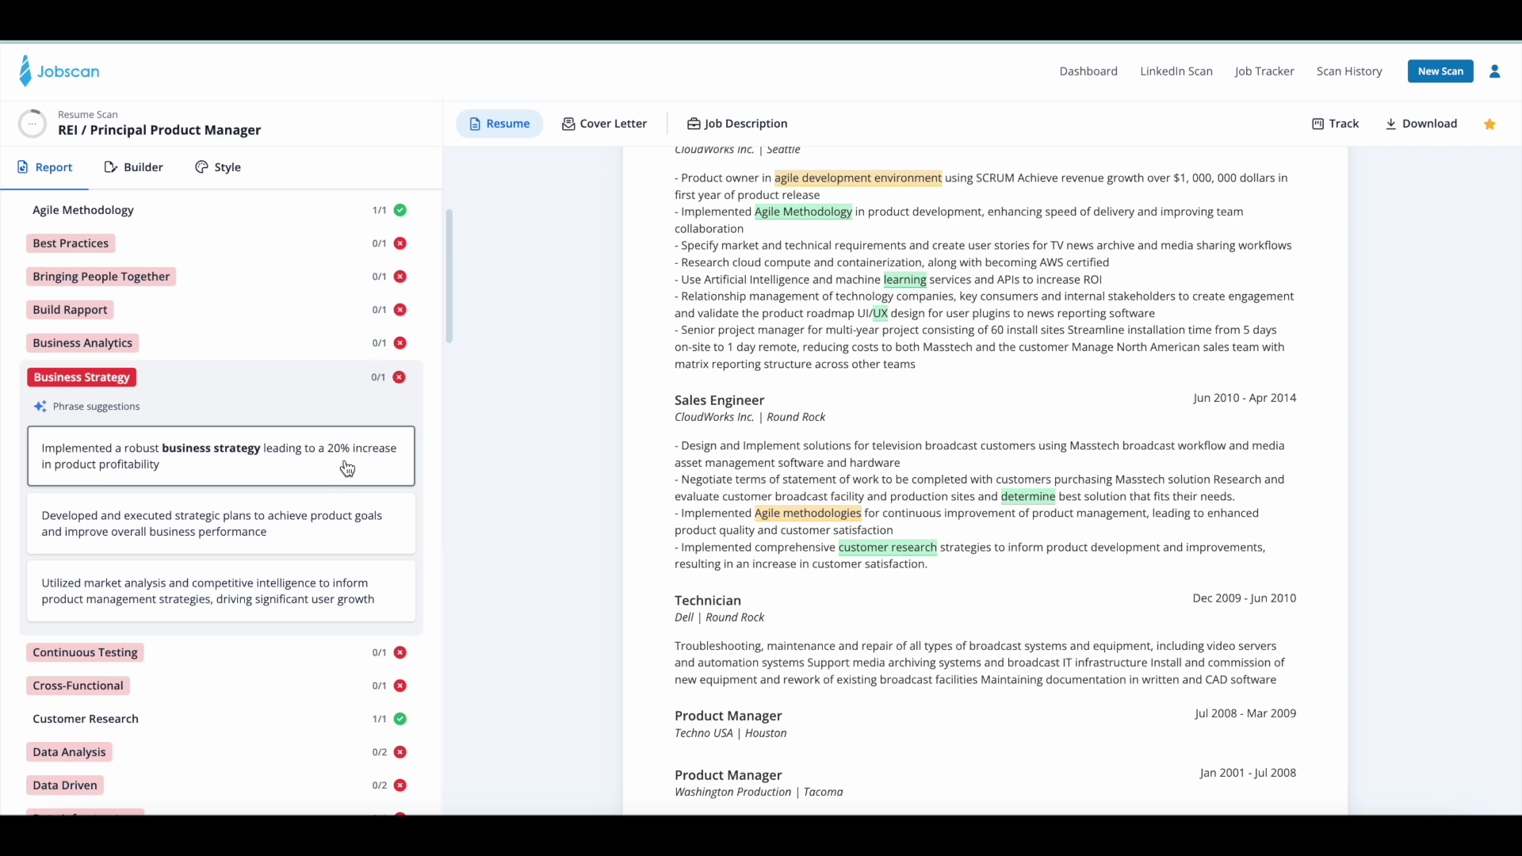
click(227, 455)
click(714, 244)
key(ctrl+v)
key(Home)
text(-)
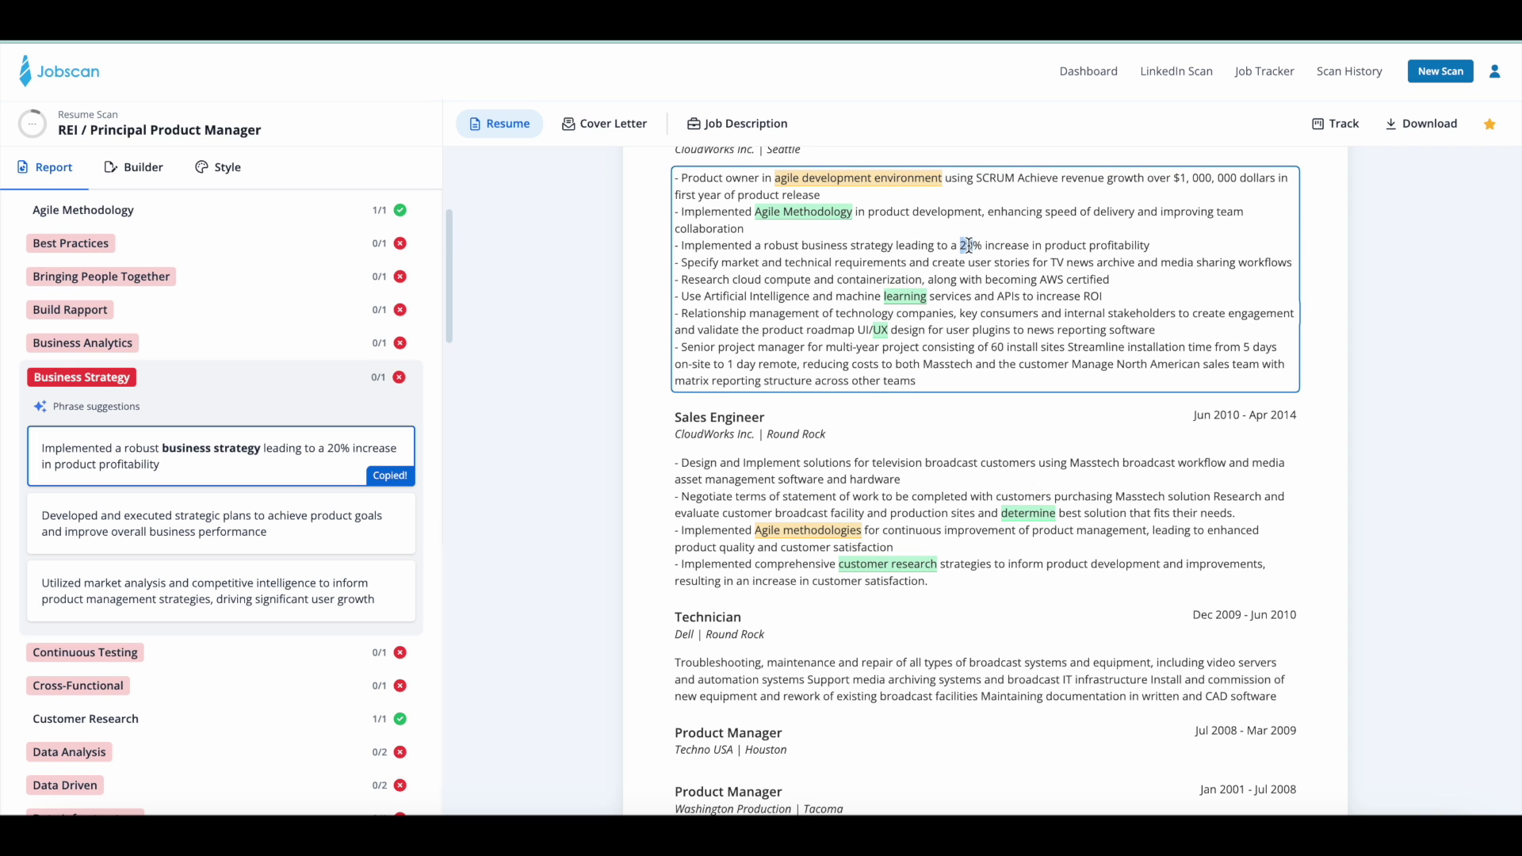
scroll(303, 594, down, 2)
Add a Data Infrastructure phrase as a new bullet in the Sales Engineer description.
click(302, 588)
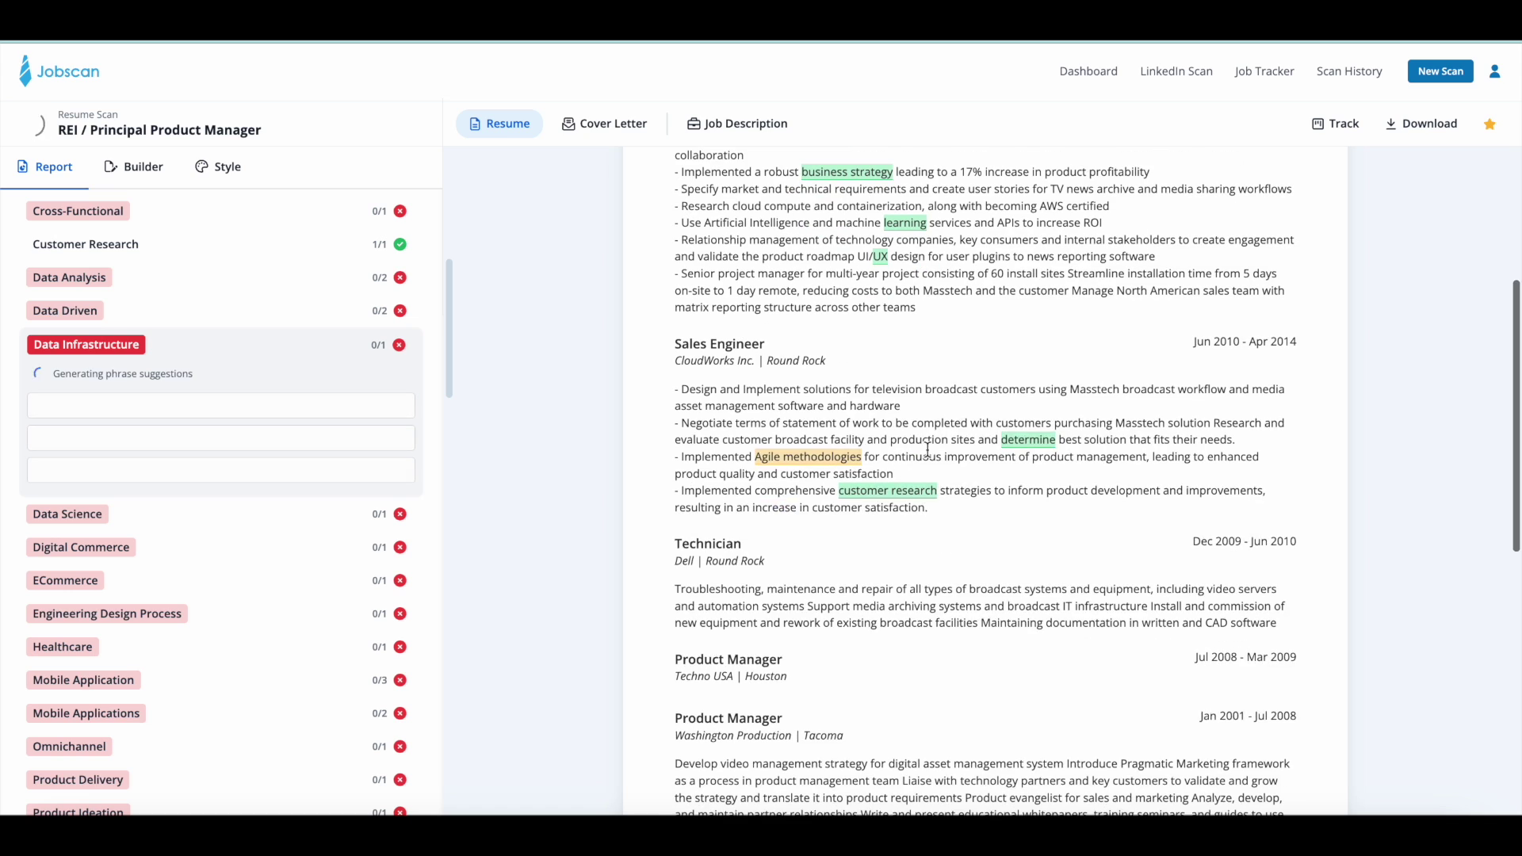
click(901, 406)
key(Return)
text(-)
click(261, 485)
click(684, 422)
key(ctrl+v)
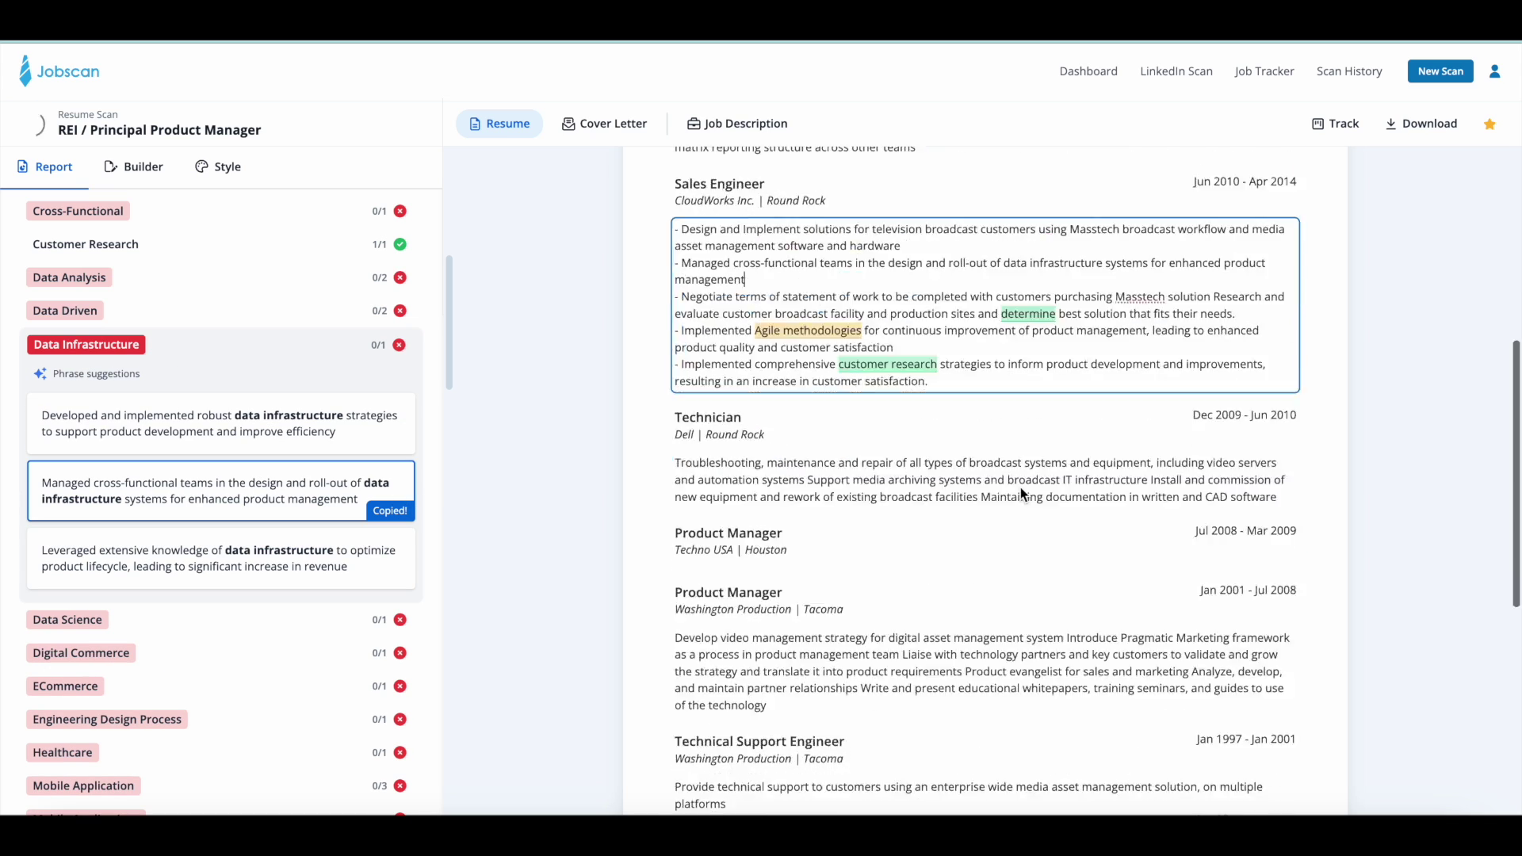
scroll(1020, 487, down, 5)
click(1071, 345)
scroll(299, 666, down, 2)
scroll(278, 511, down, 3)
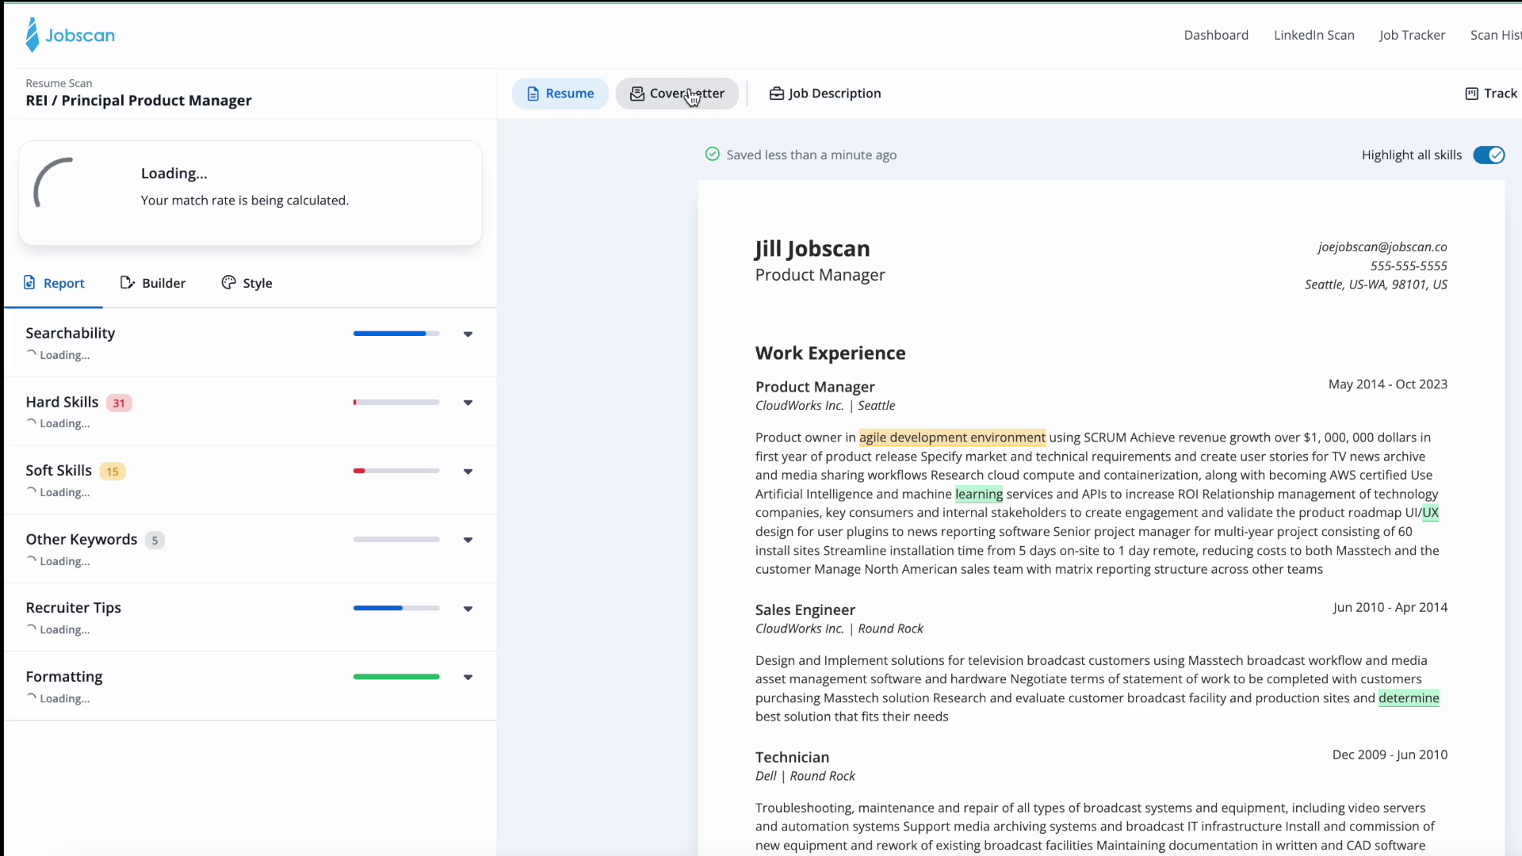
Have AI generate a cover letter for the REI Principal Product Manager scan.
click(690, 99)
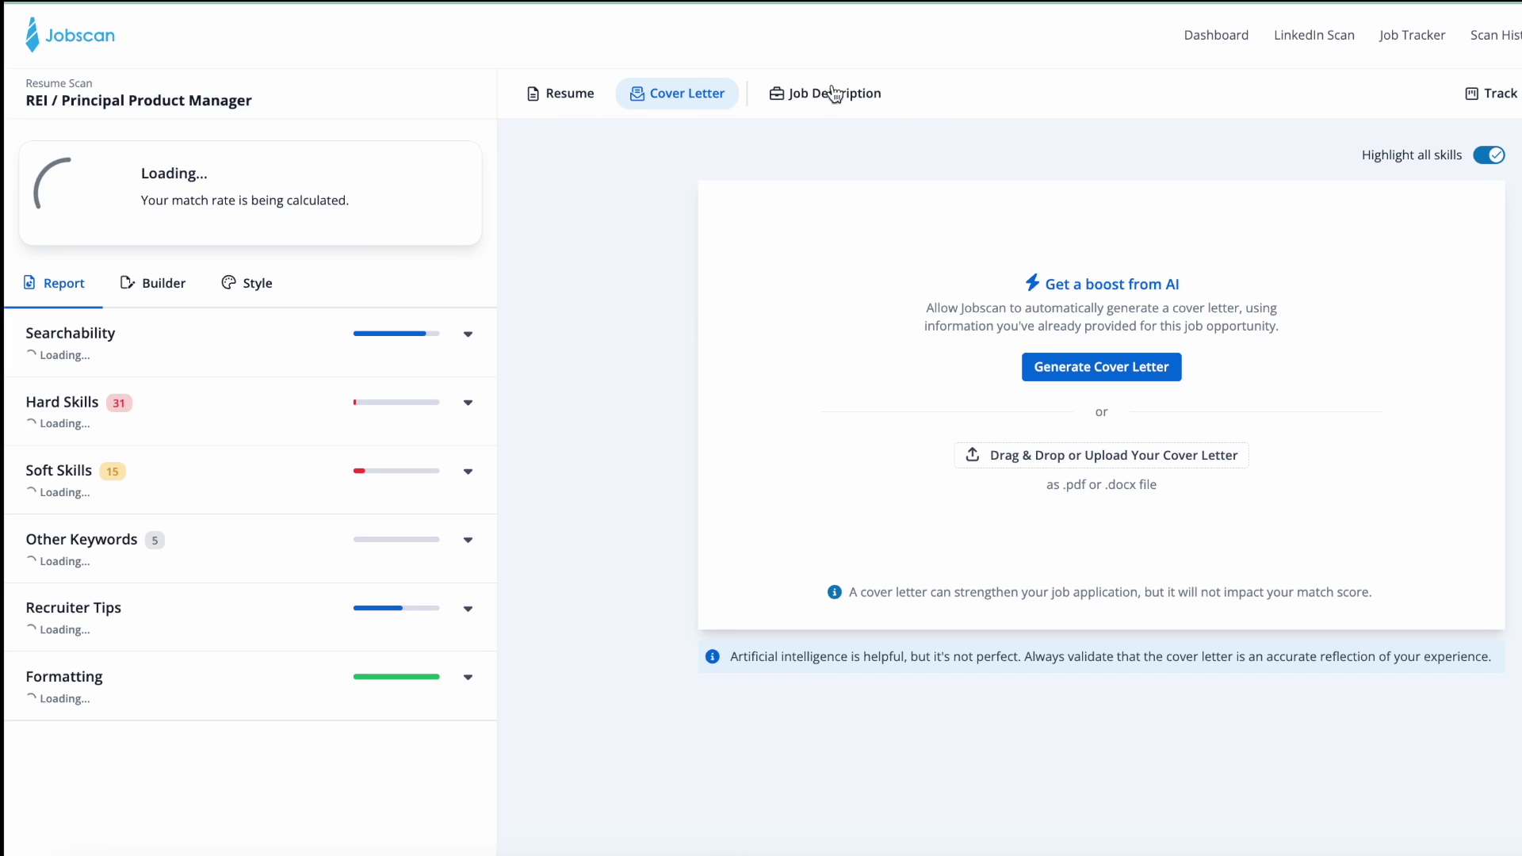
click(1113, 369)
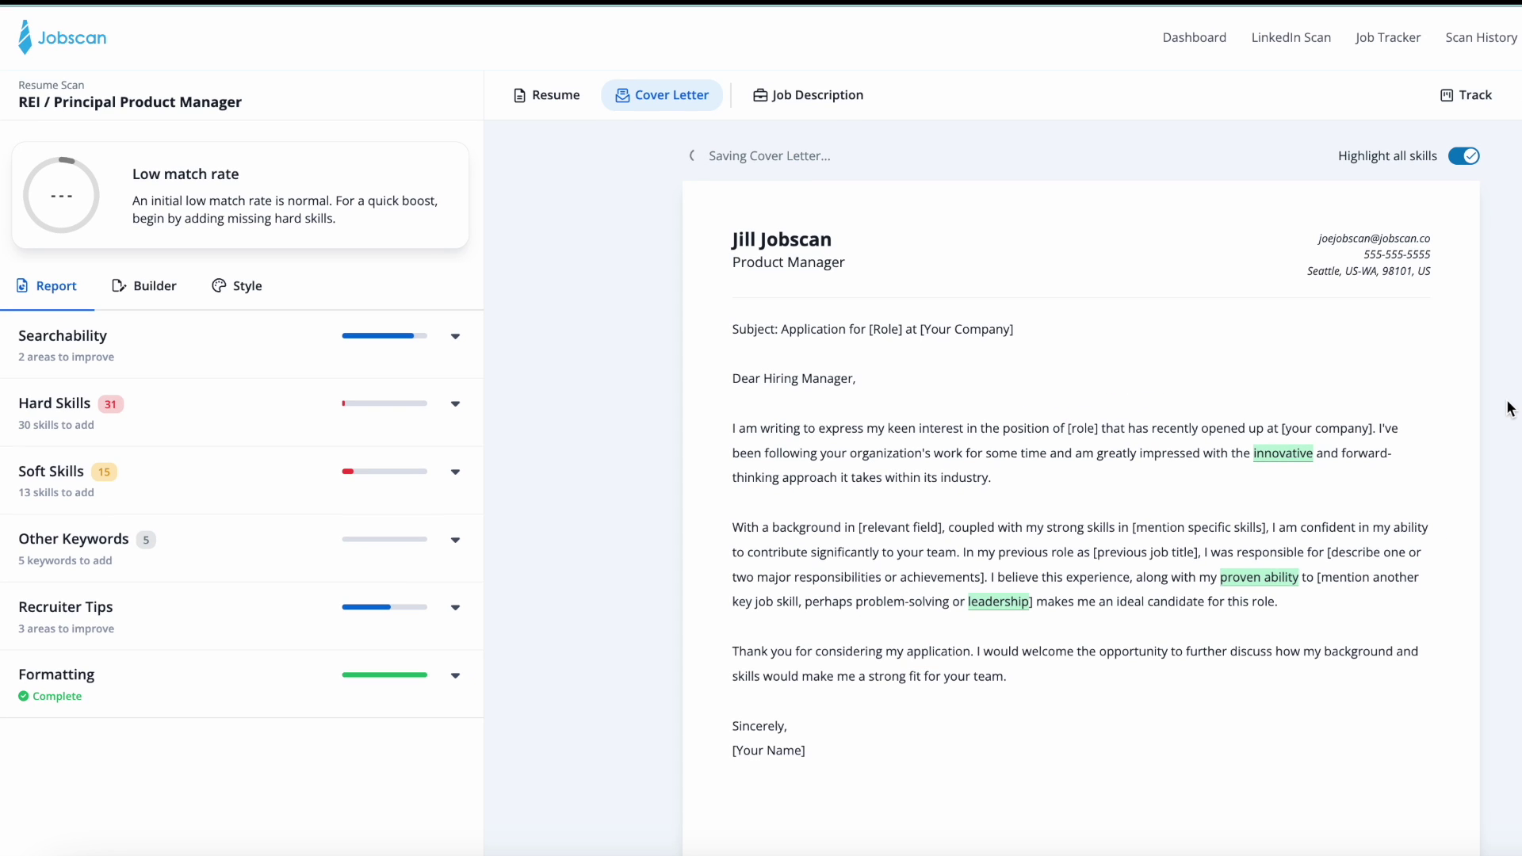
scroll(1138, 548, down, 2)
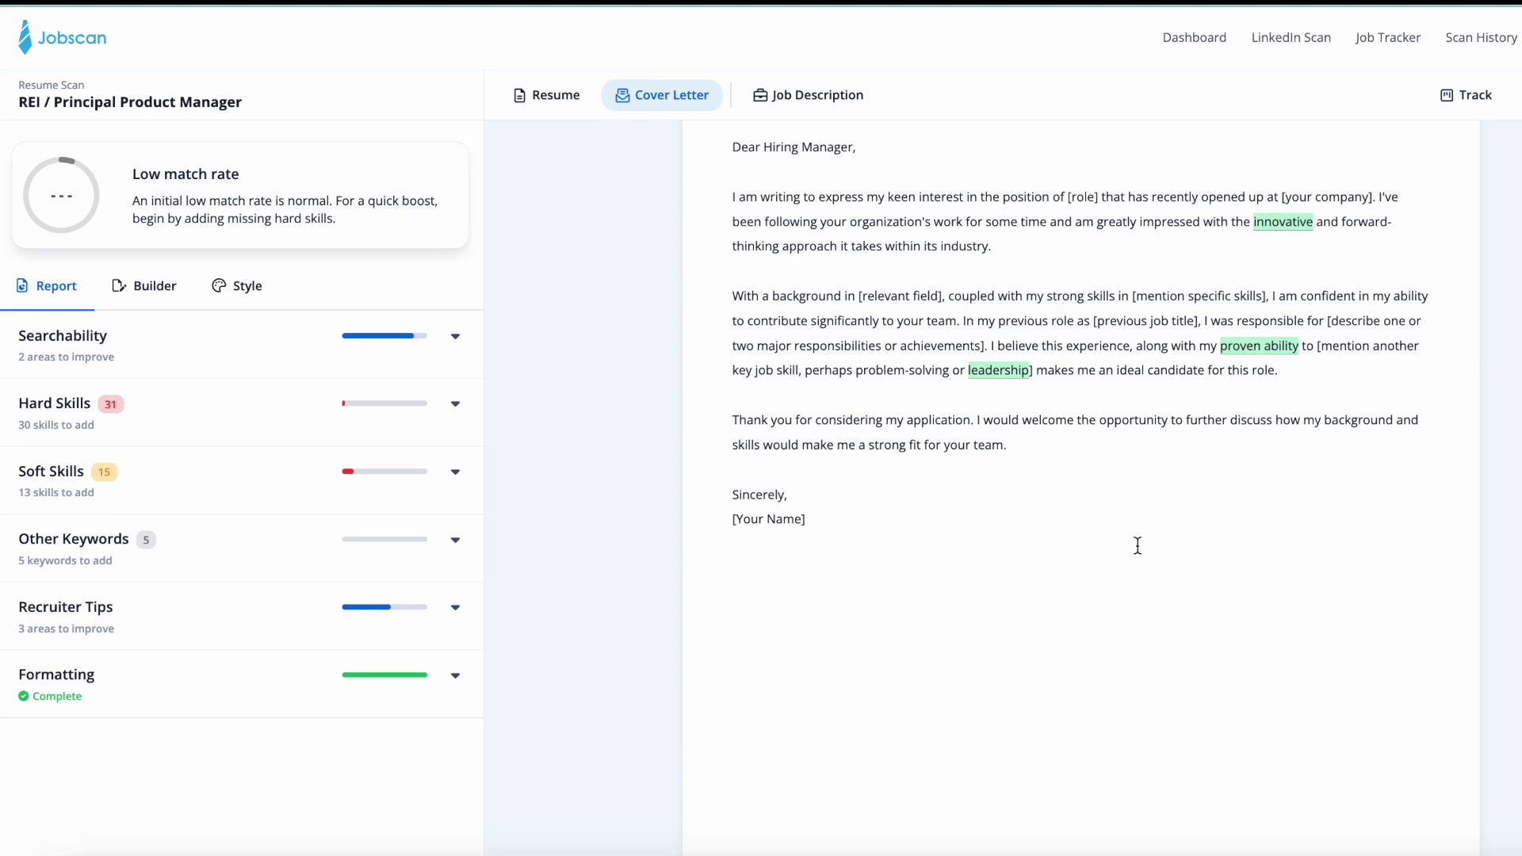
scroll(1139, 551, up, 2)
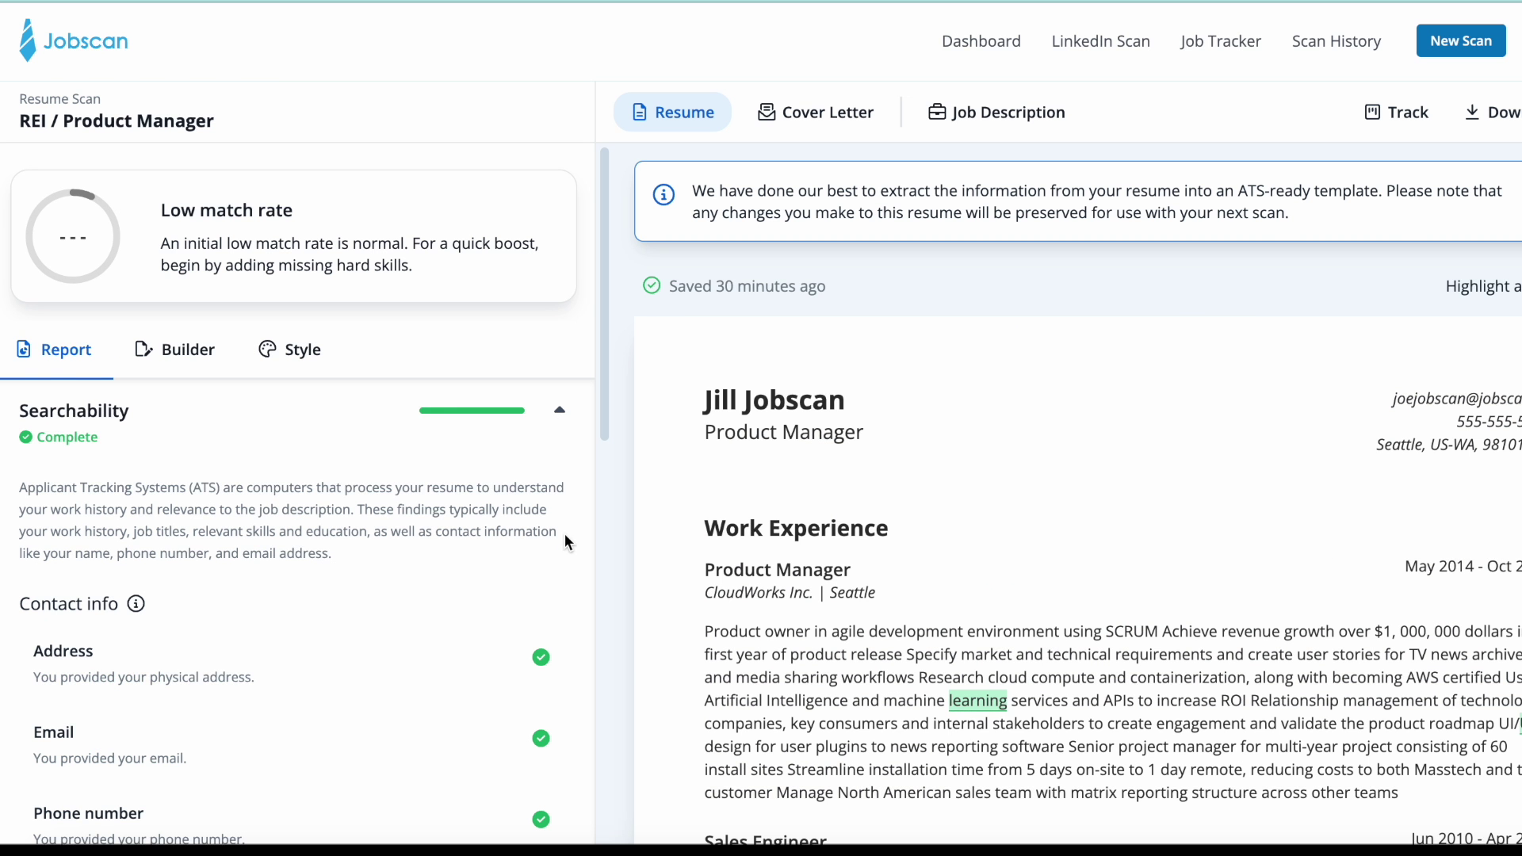
scroll(564, 541, down, 2)
scroll(565, 541, down, 3)
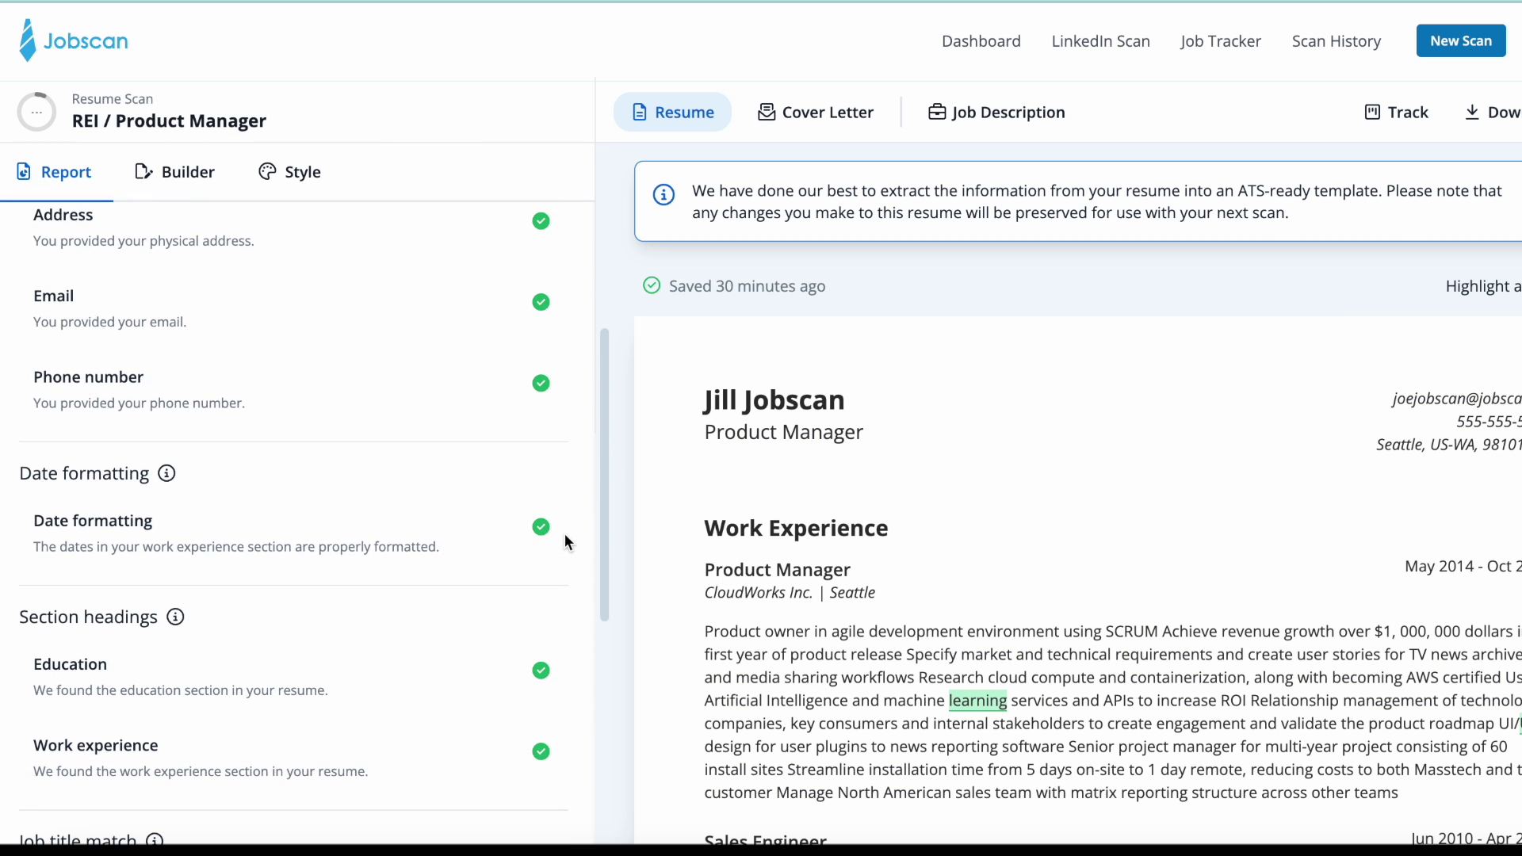
scroll(565, 538, down, 3)
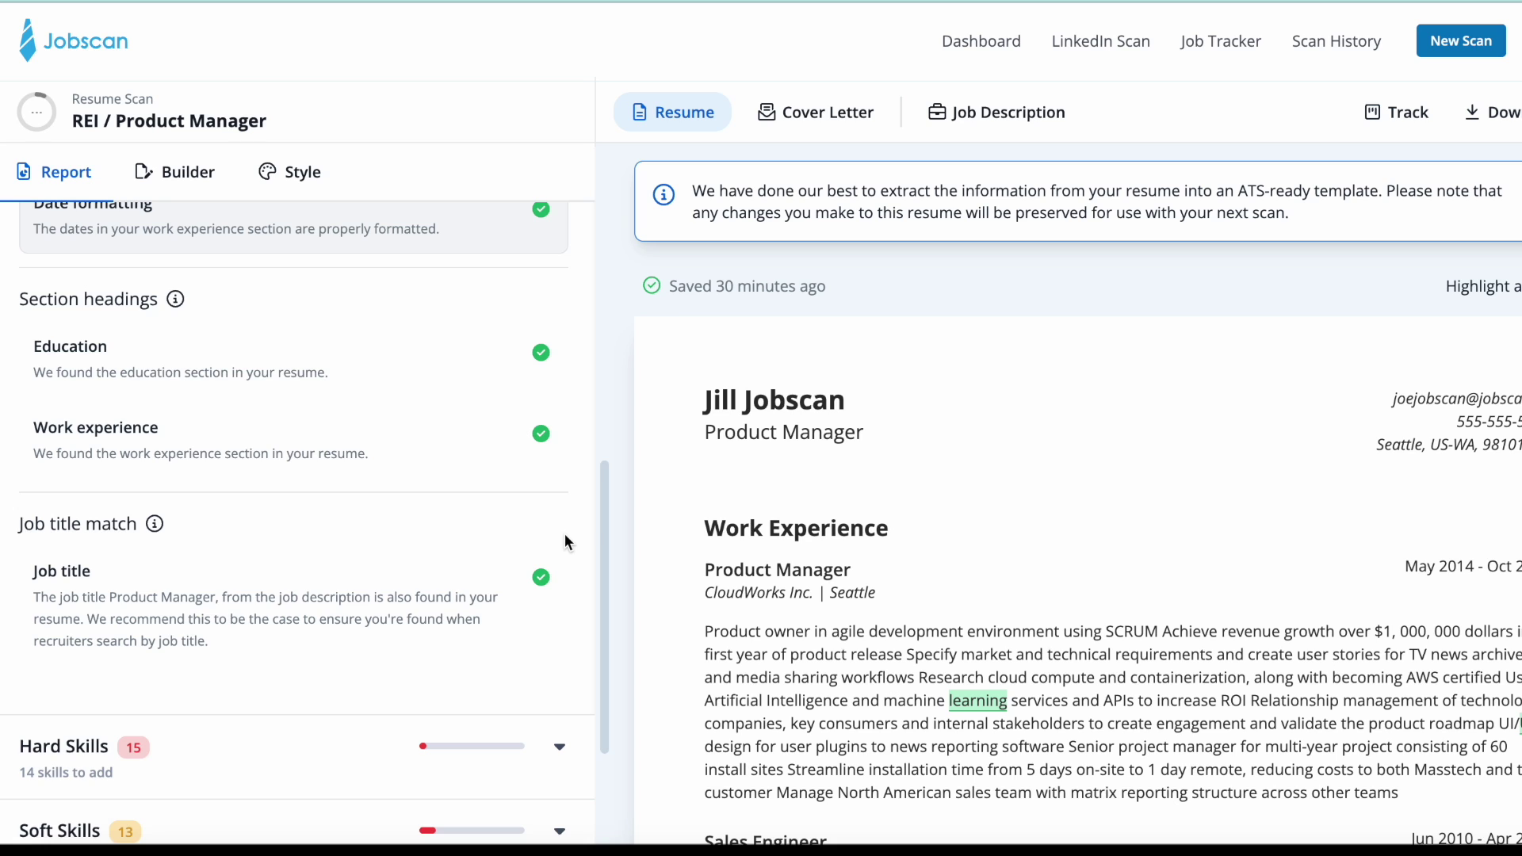
scroll(565, 538, up, 3)
scroll(566, 535, up, 5)
Fold away the Searchability details in the scan report.
click(558, 363)
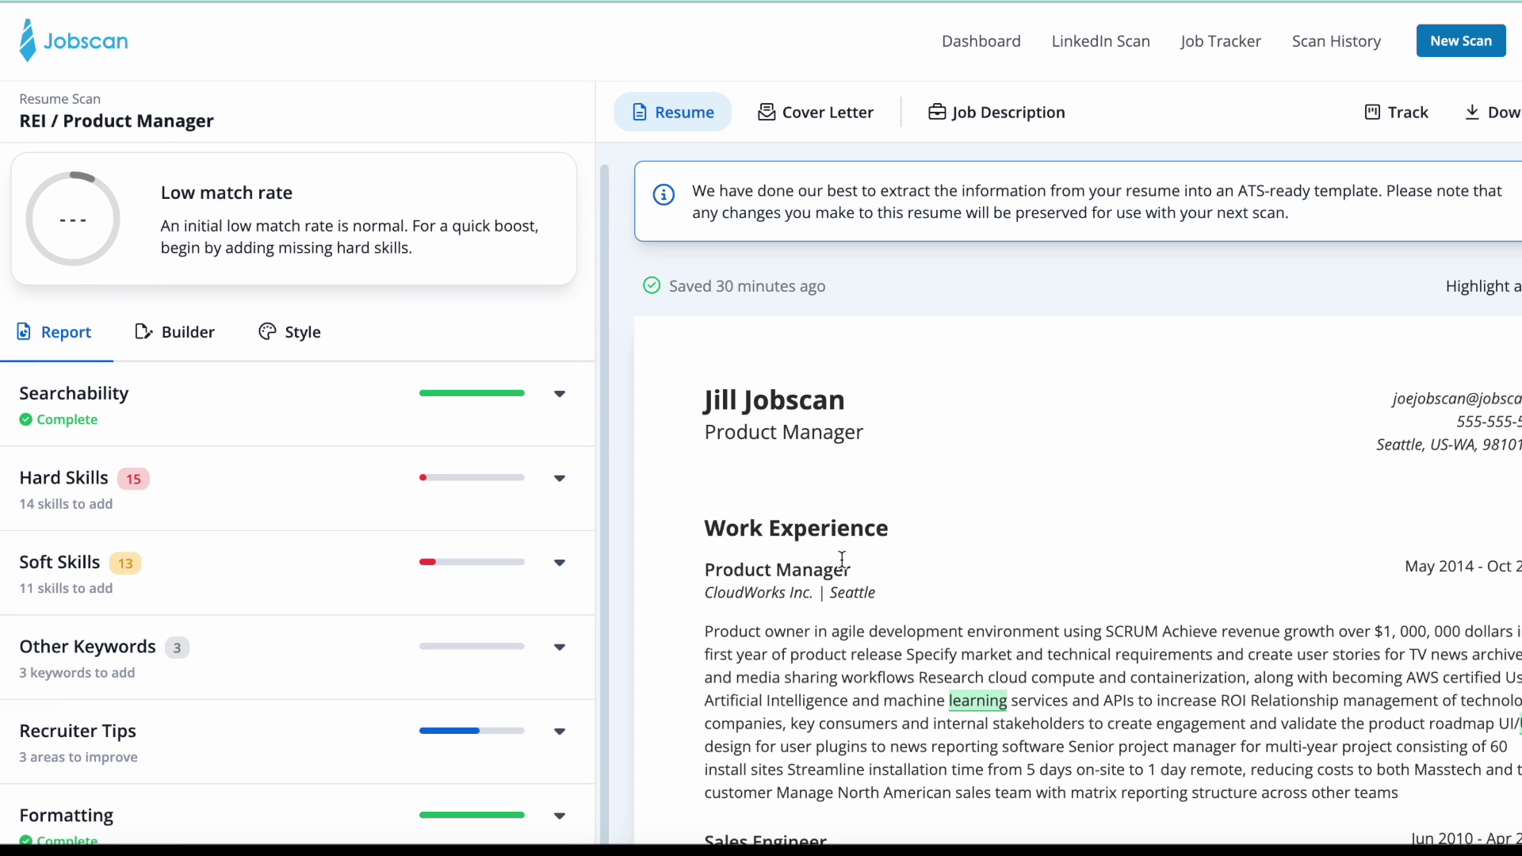
scroll(843, 560, down, 1)
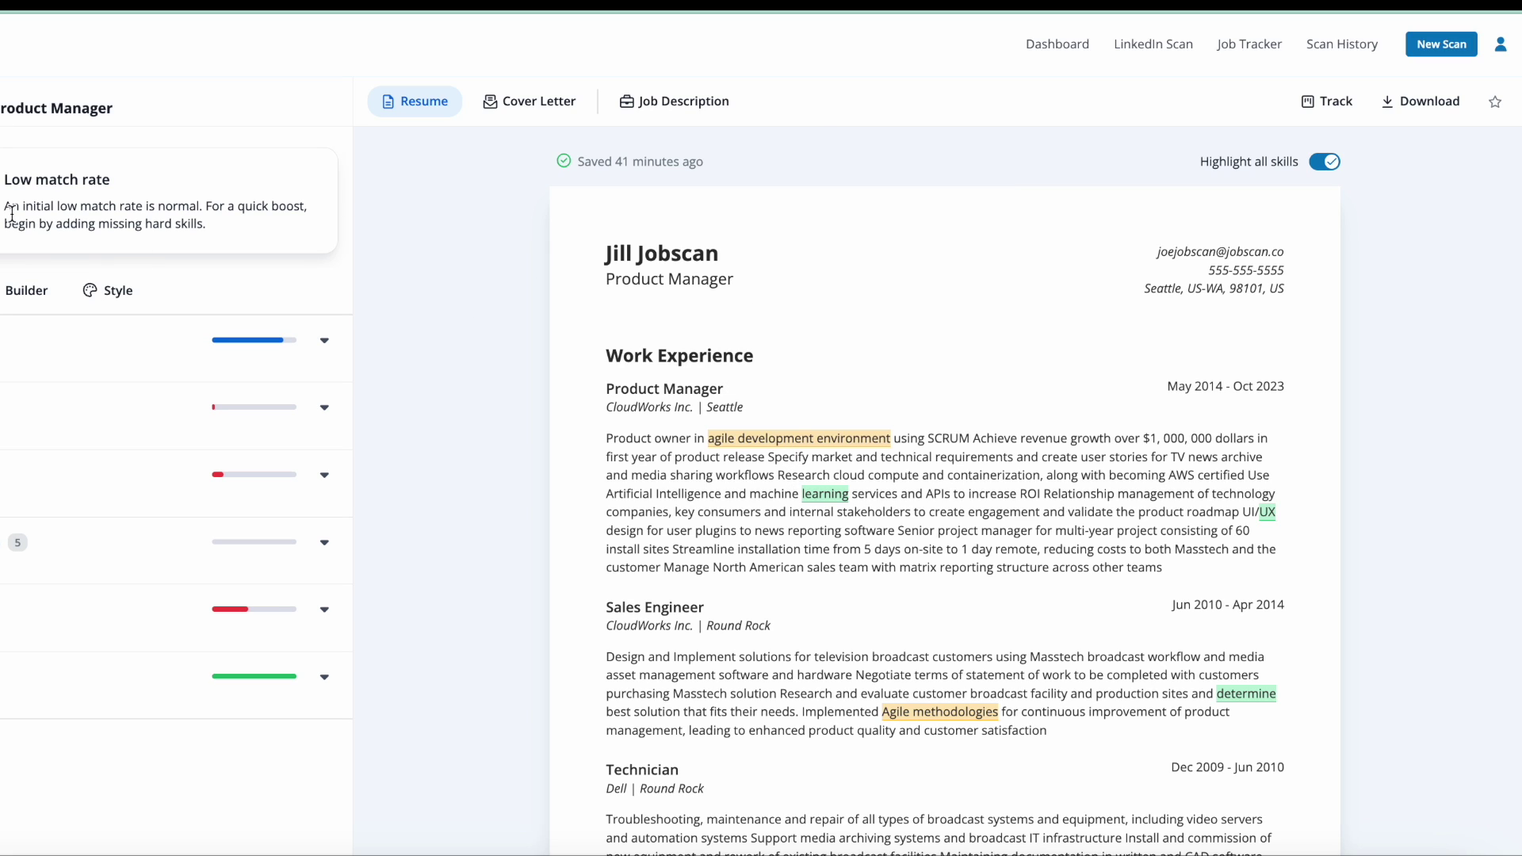
Star the resume and save it under the default name 'REI - Principal Product Manager'.
click(1494, 101)
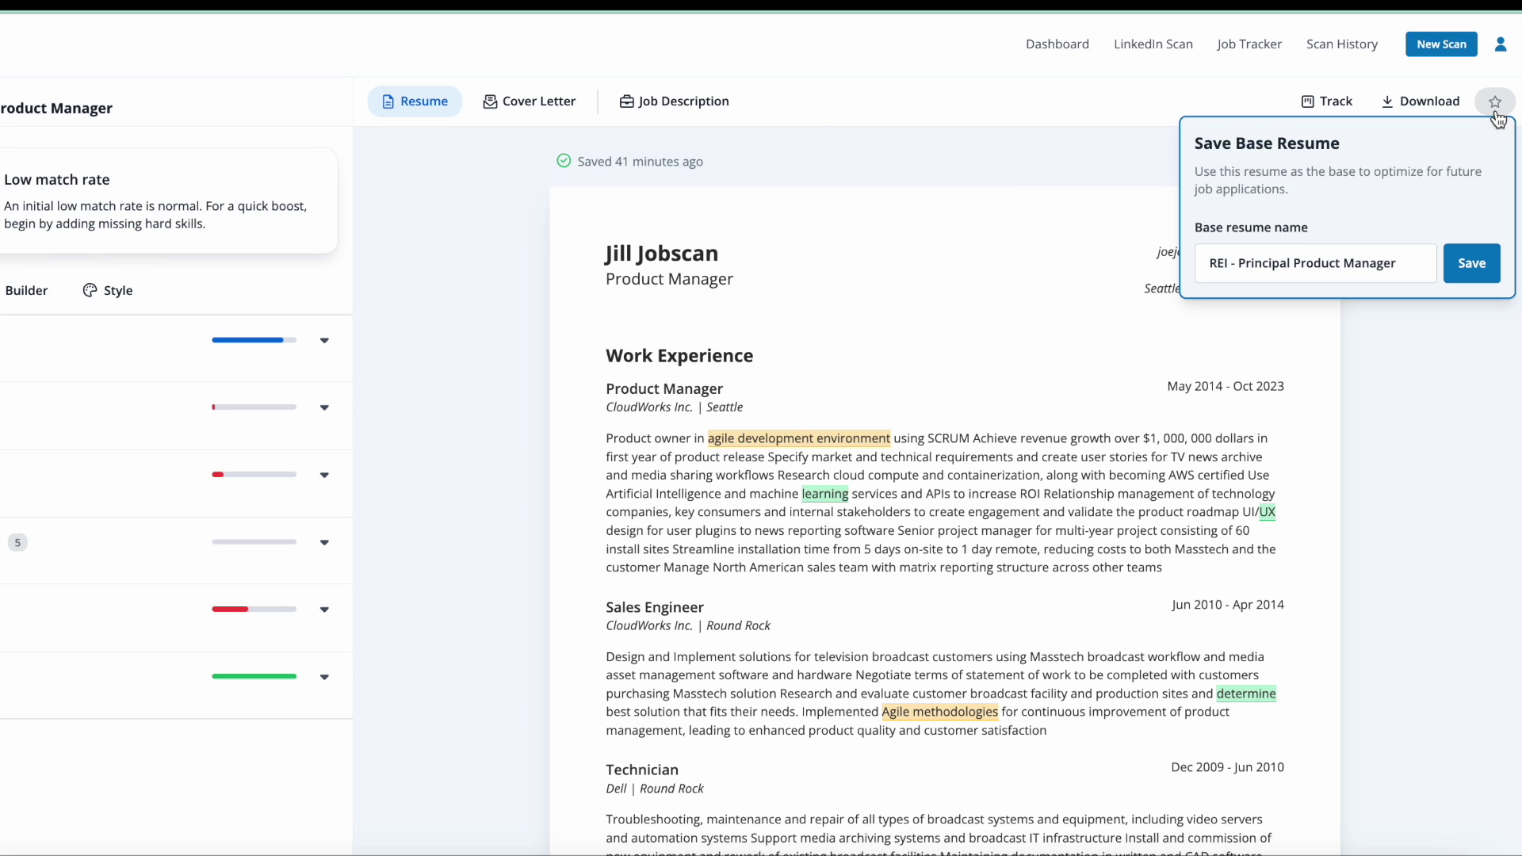
click(1472, 264)
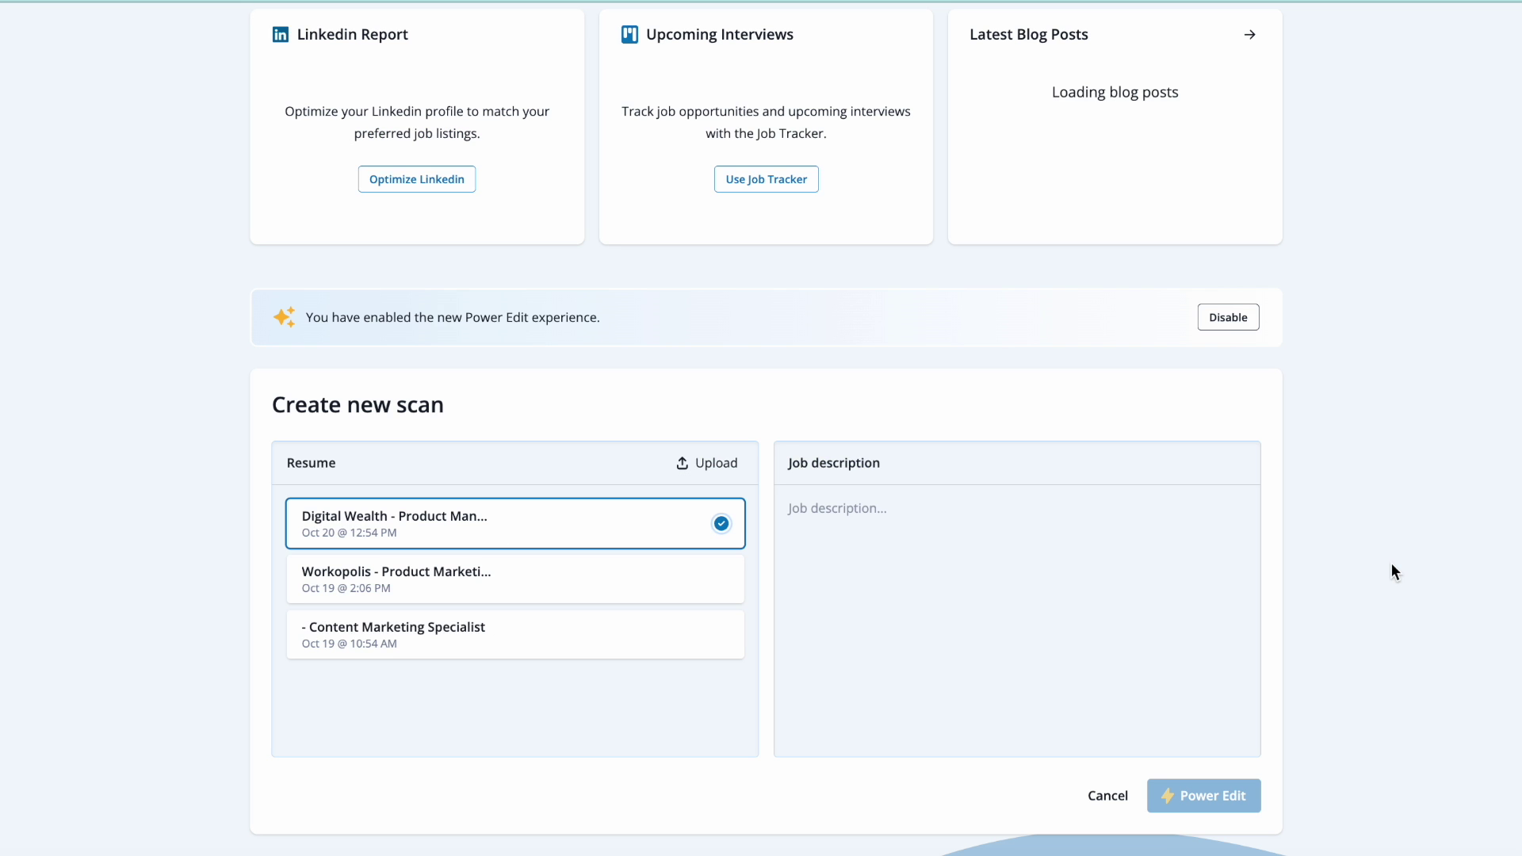
scroll(691, 466, down, 2)
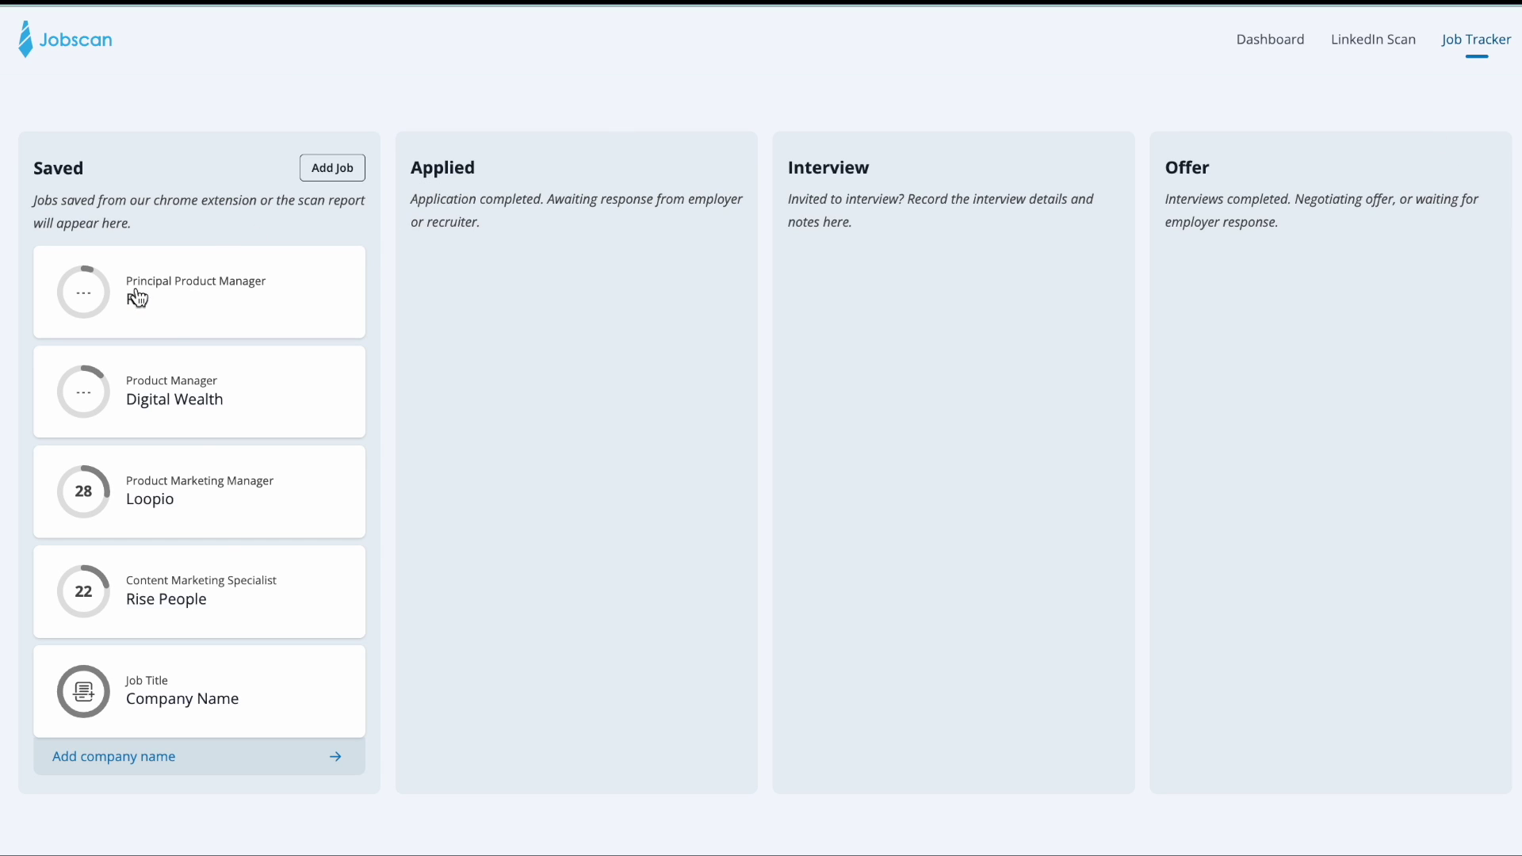
From the REI job card's attached resume, choose Optimize Resume and begin a new scan.
click(233, 334)
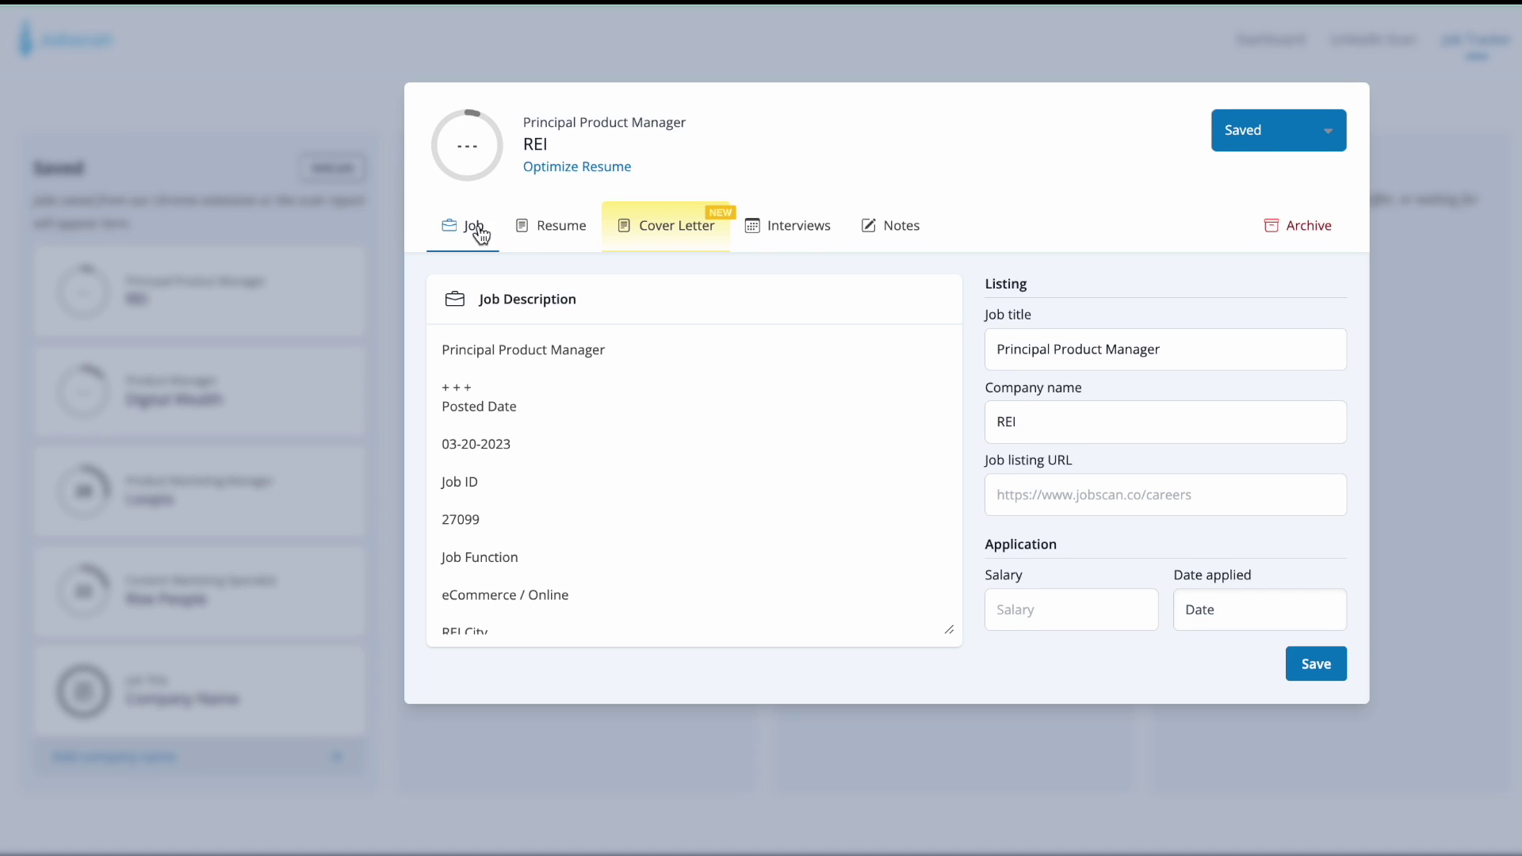
click(545, 226)
scroll(1167, 535, down, 2)
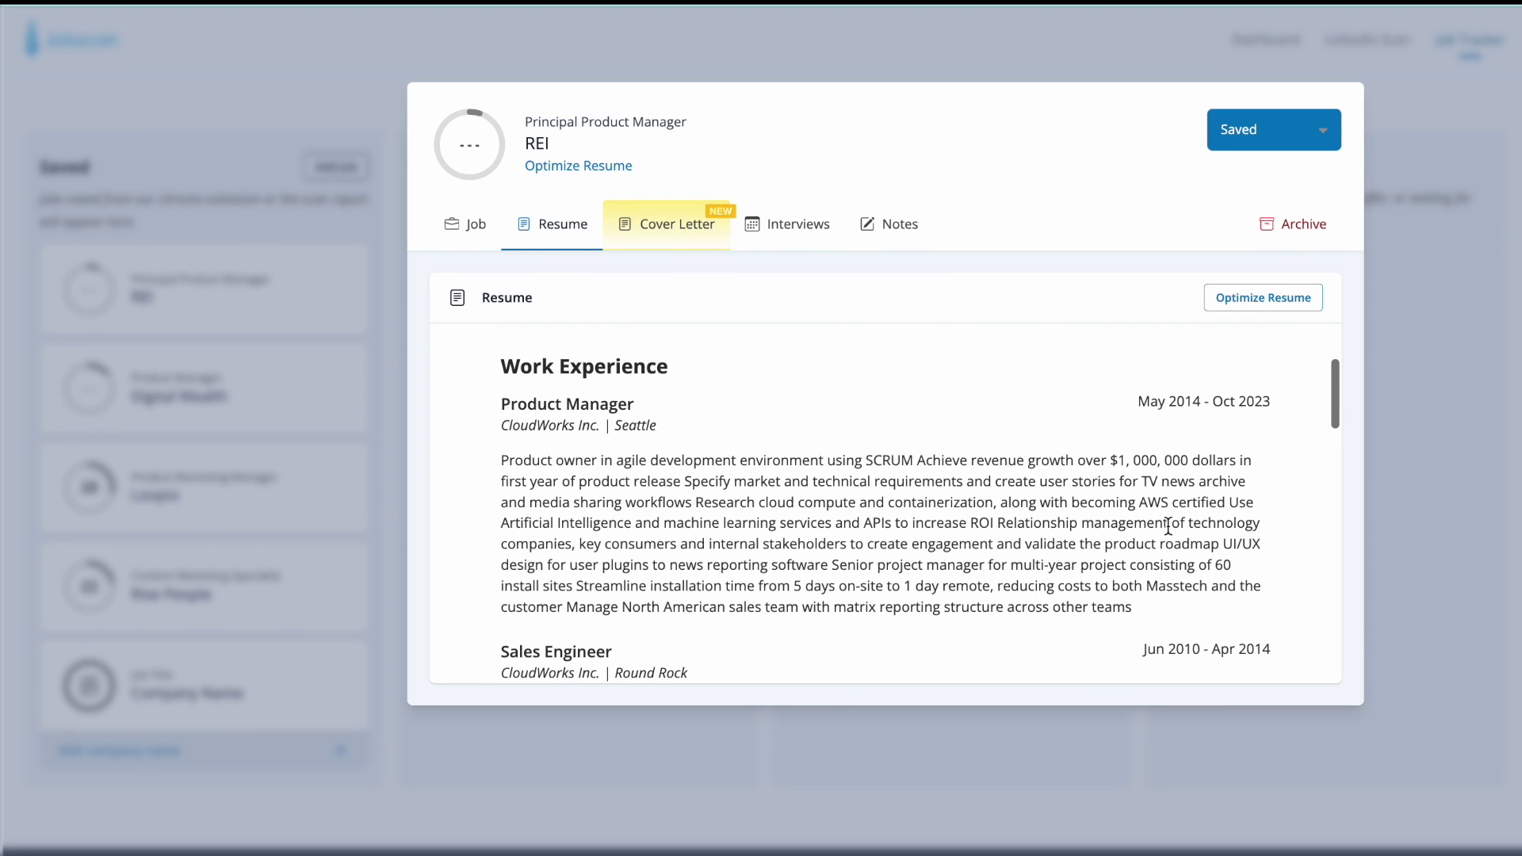
click(1268, 299)
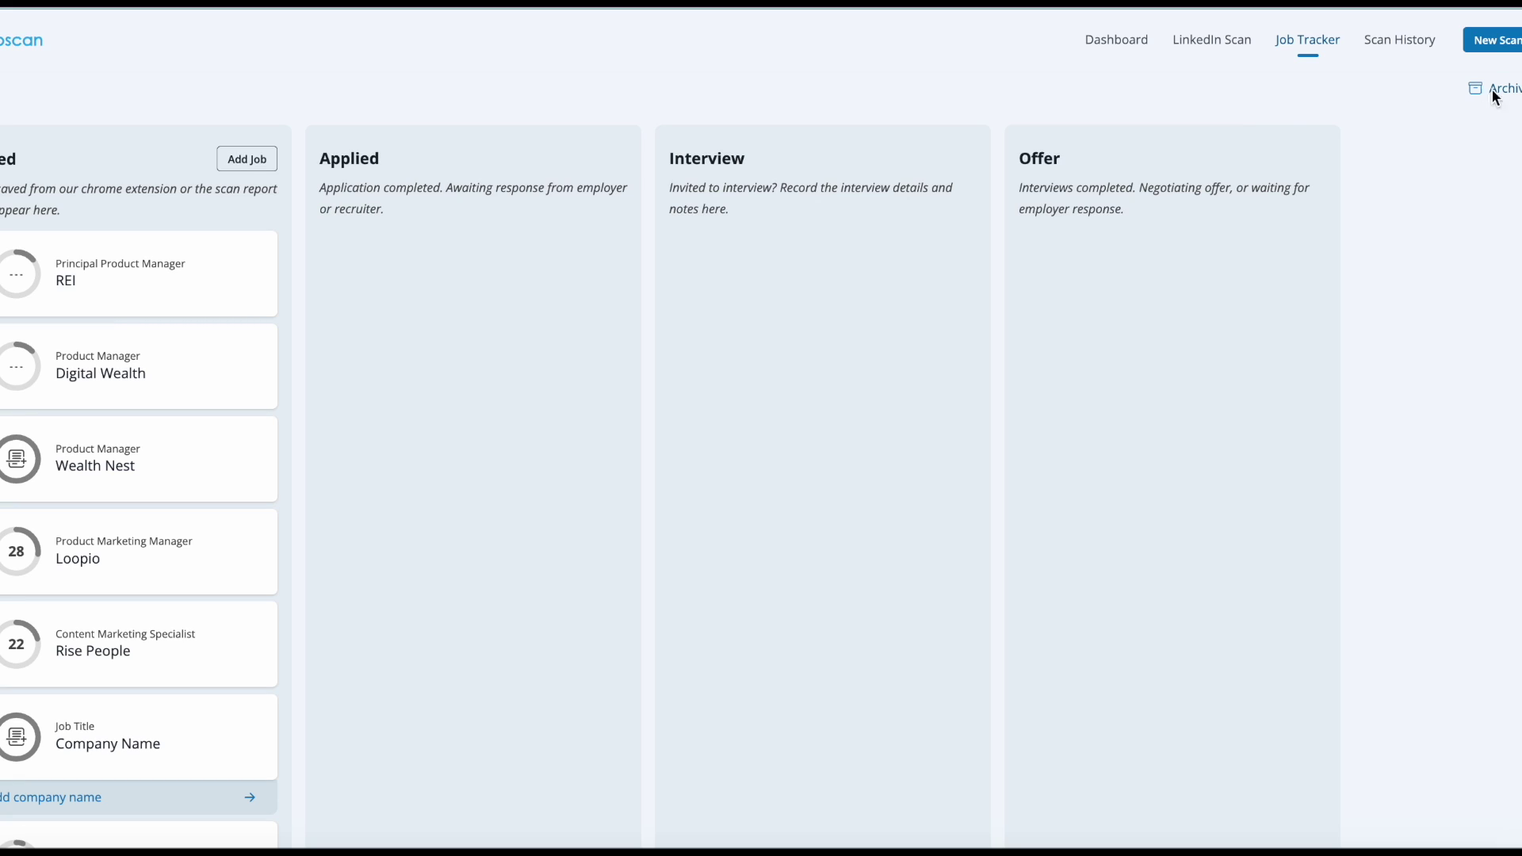
click(1501, 46)
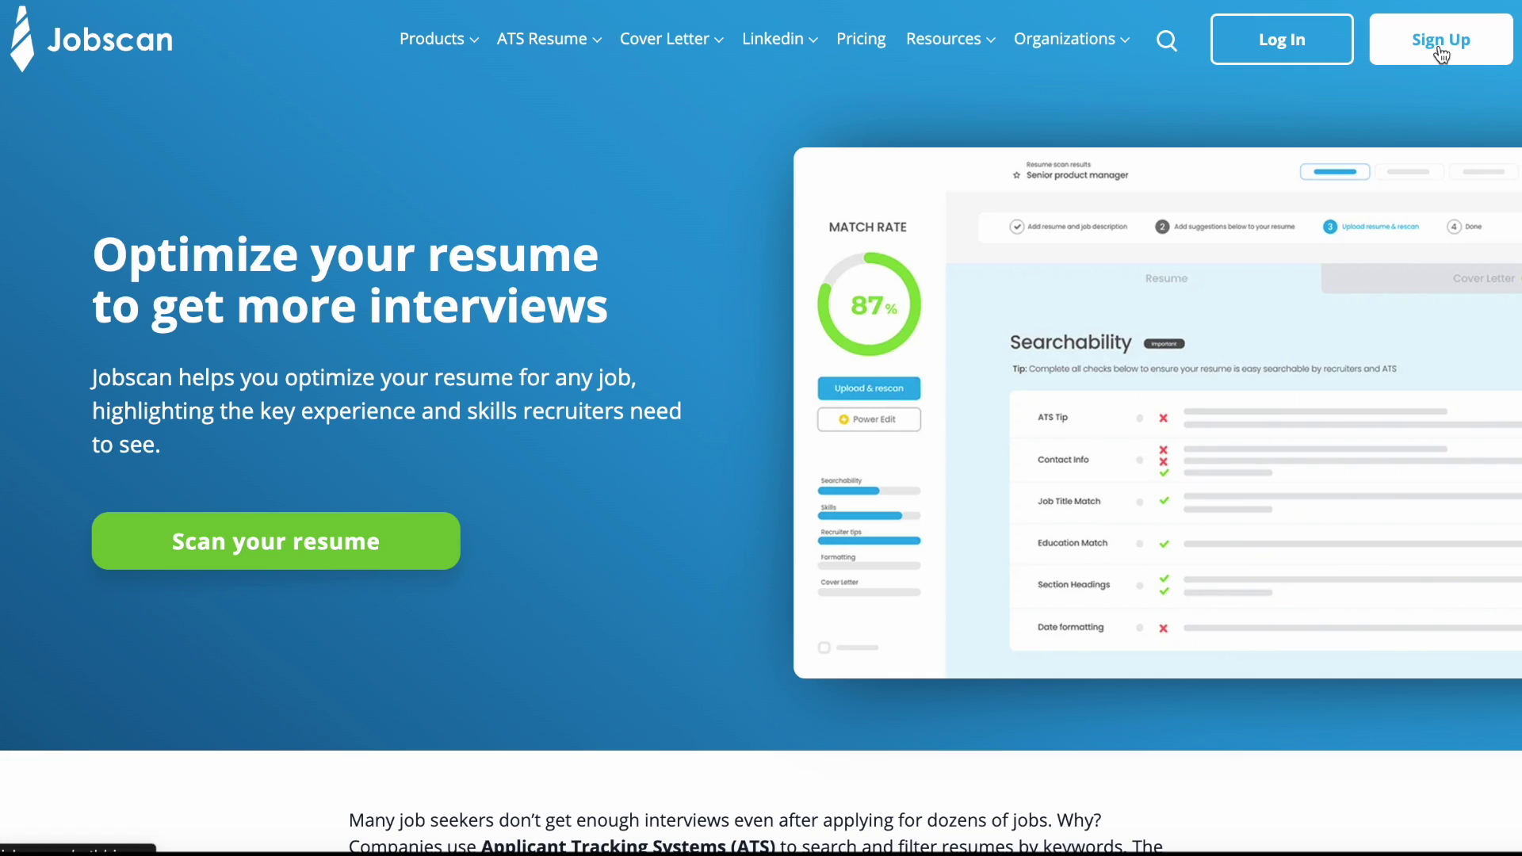
Start signing up for a new Jobscan account from the homepage.
click(1439, 44)
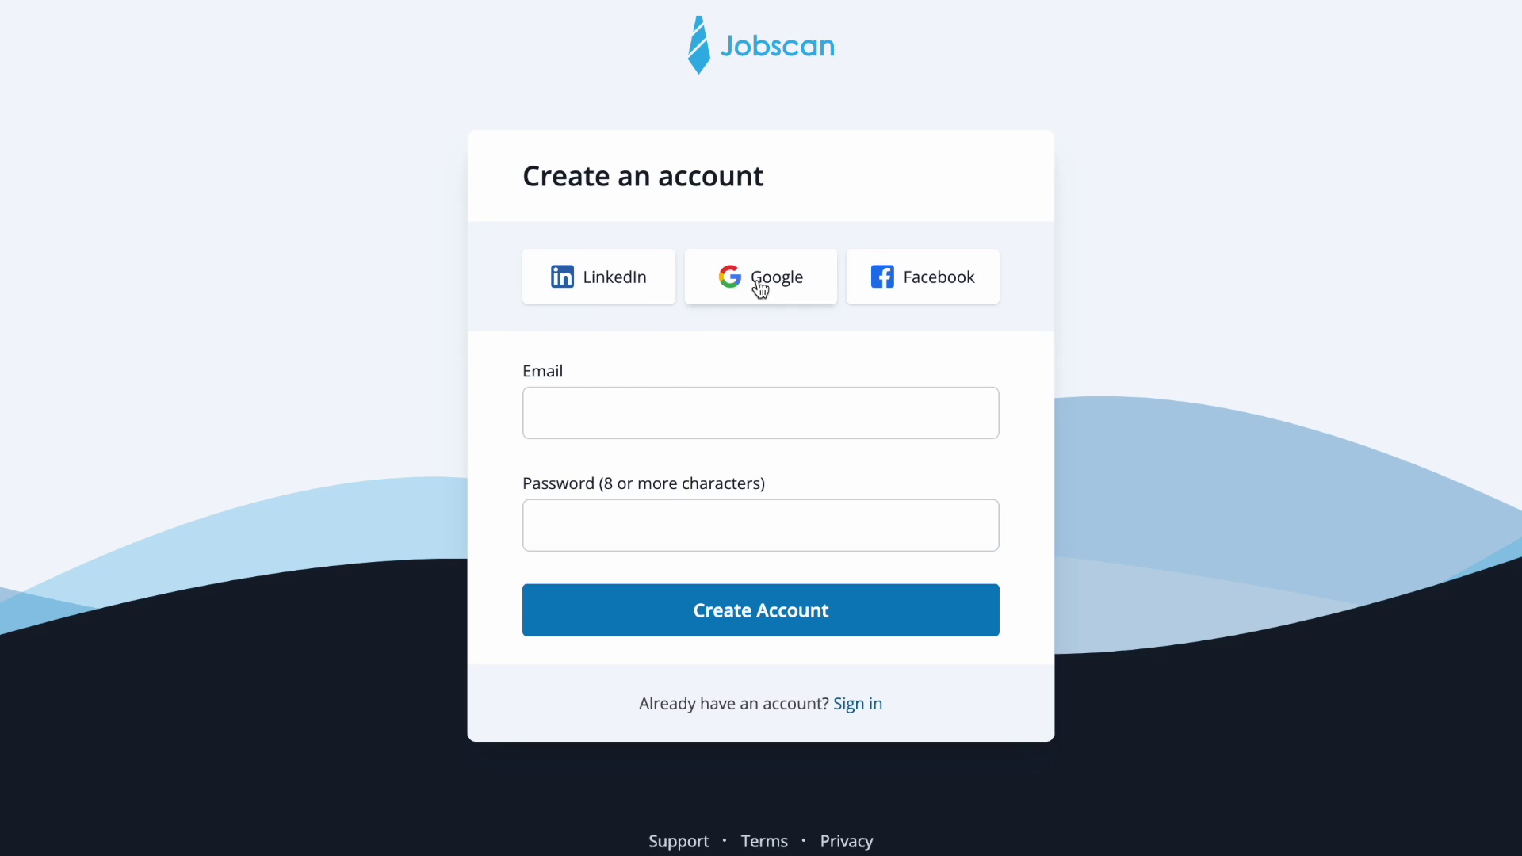
scroll(971, 626, down, 3)
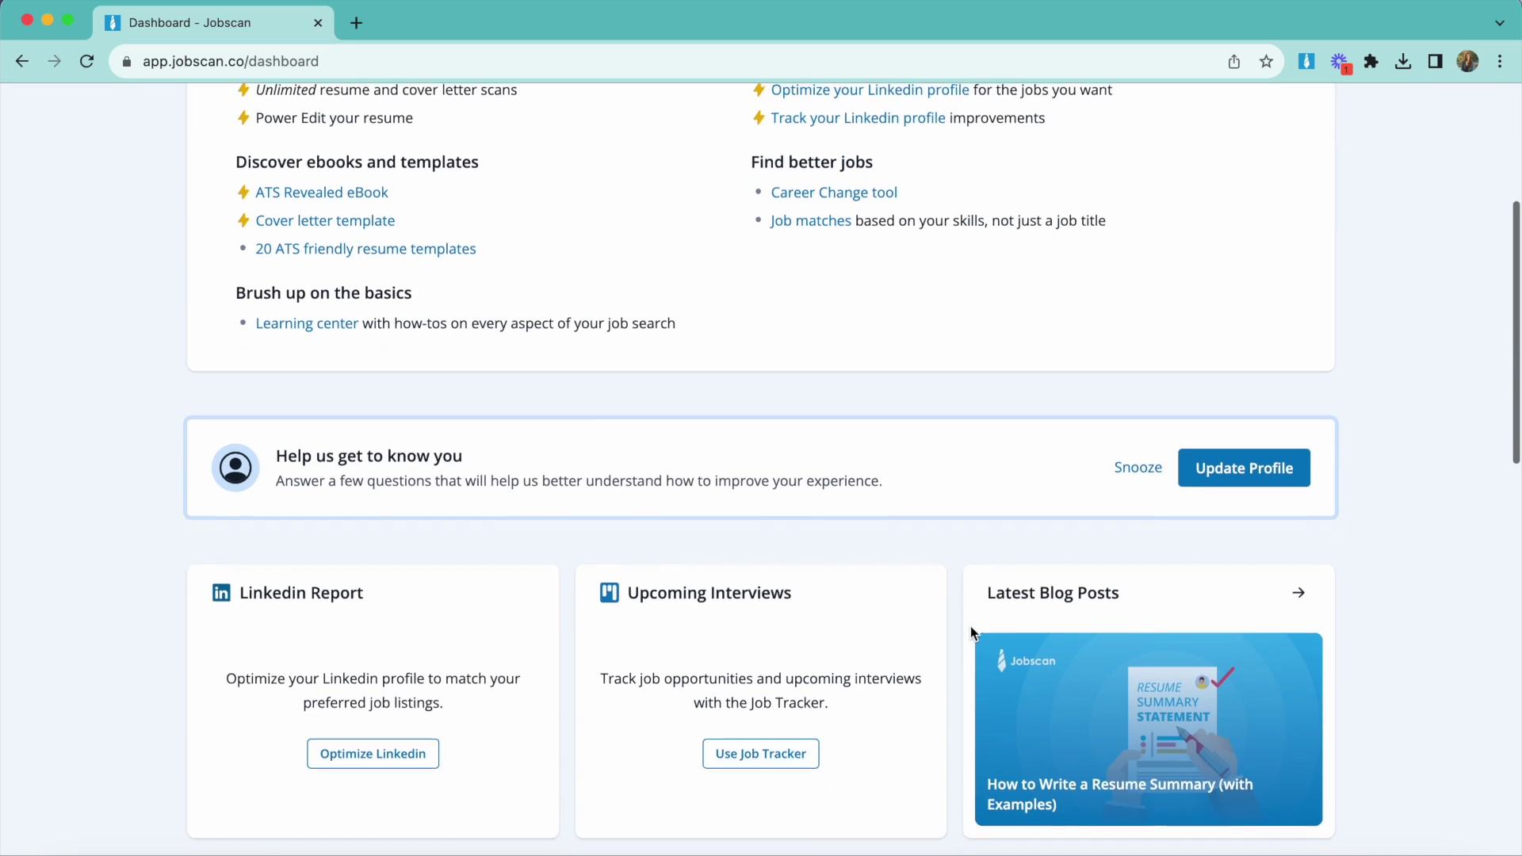
scroll(970, 627, down, 3)
scroll(970, 627, down, 1)
scroll(971, 626, down, 3)
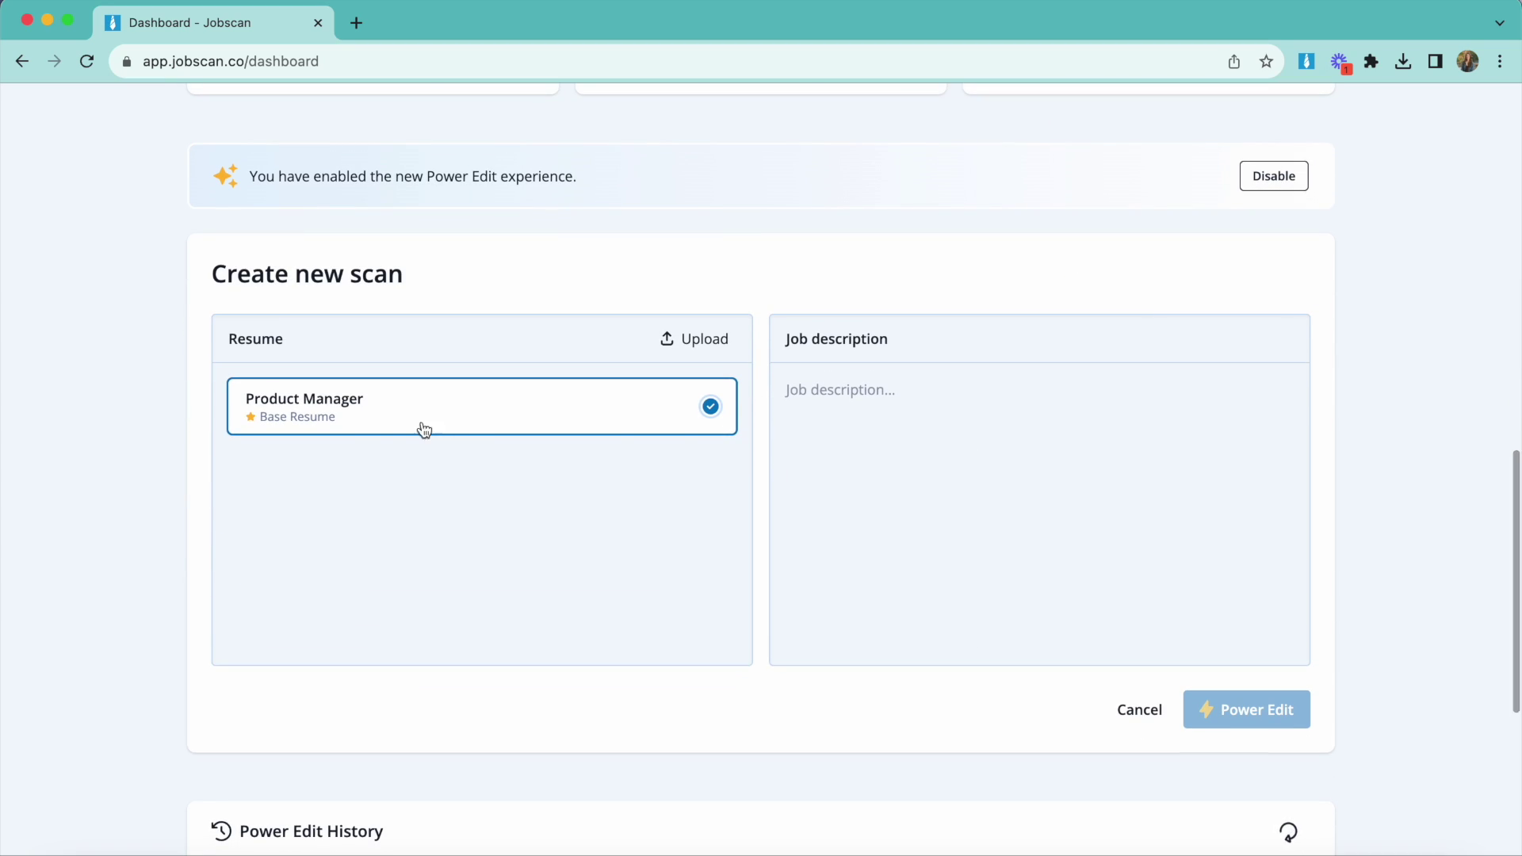